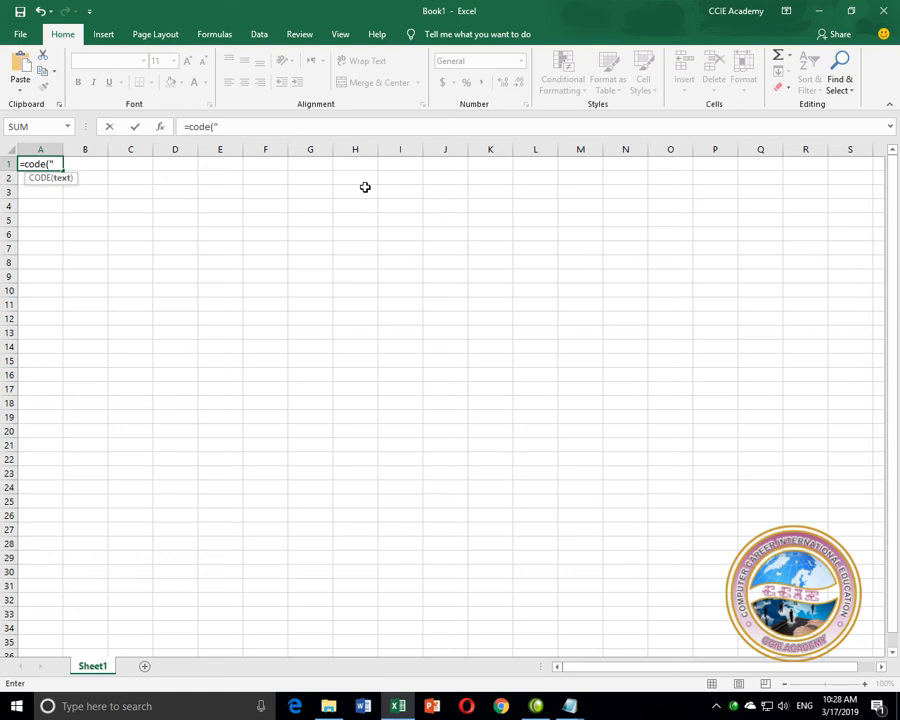
# - Discard the unfinished formula in cell A1 and enlarge the worksheet view to 325%
pyautogui.press('Escape')
pyautogui.press('Return')
pyautogui.press('Up')
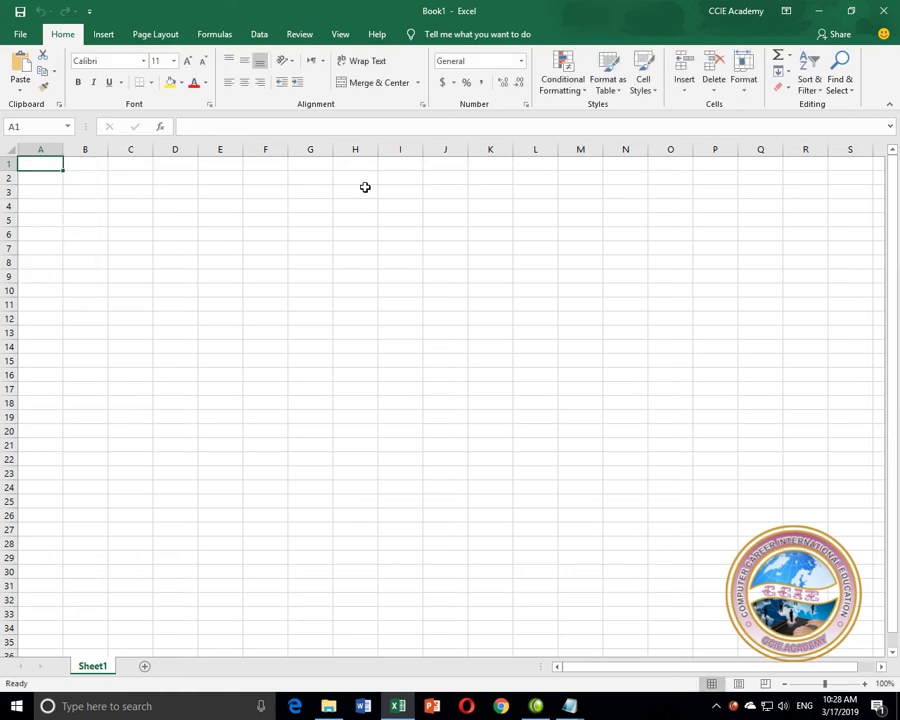
pyautogui.keyDown('ctrl'); pyautogui.scroll(15, 327, 172); pyautogui.keyUp('ctrl')
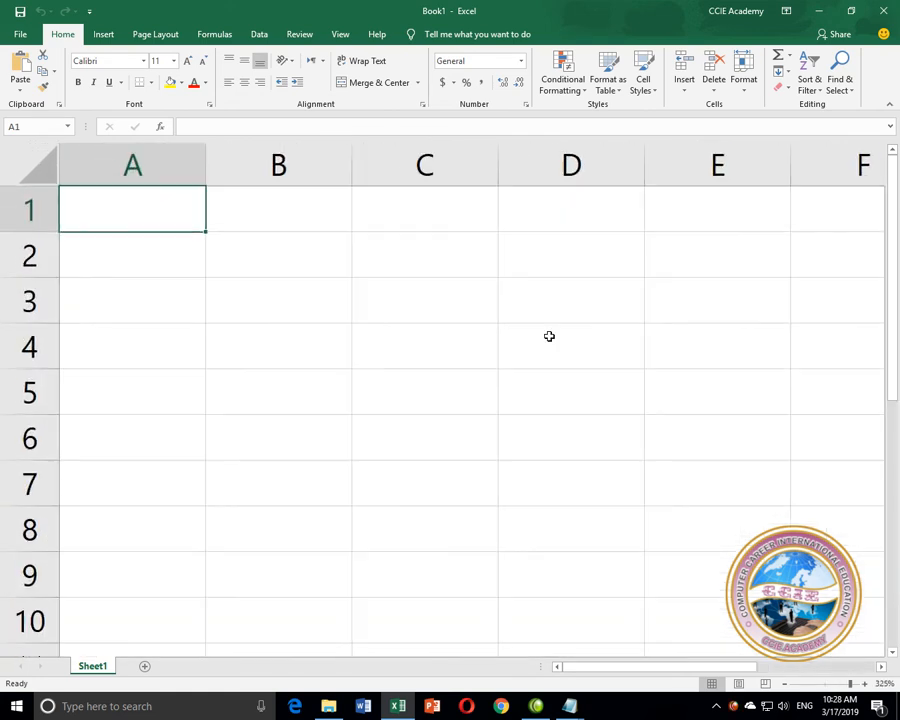
# - Enter the formula =CODE("C") in cell A1 and copy it down through cell A4
pyautogui.write('=')
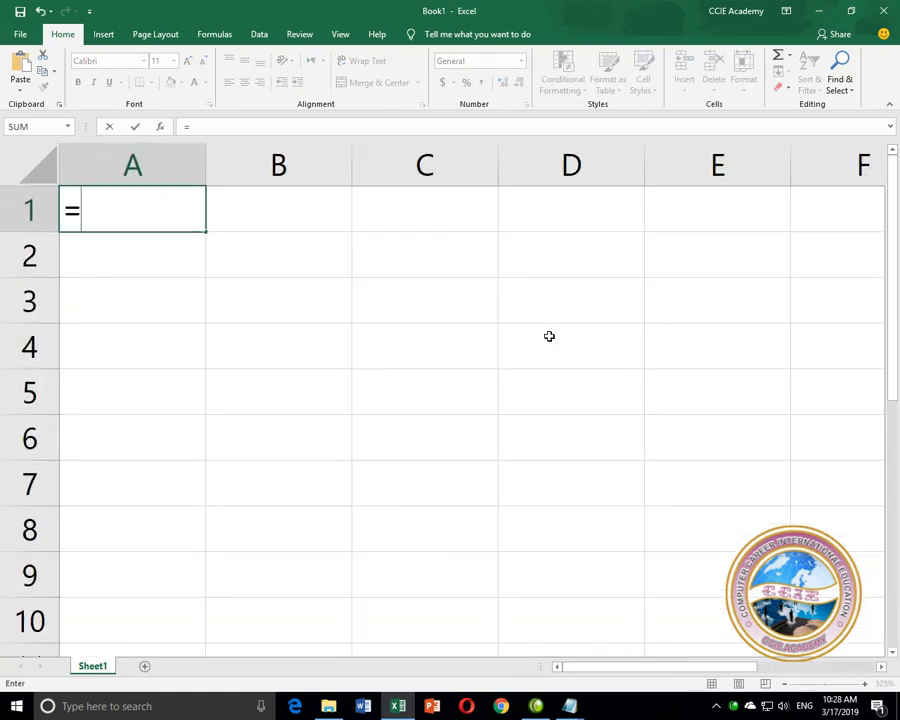
pyautogui.write('code')
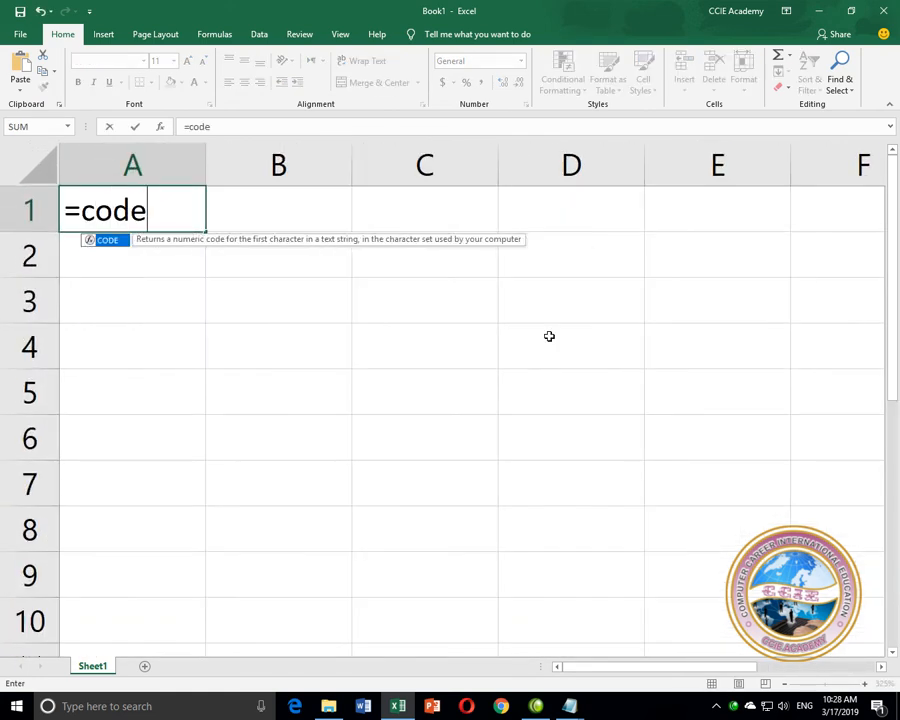
pyautogui.write('("')
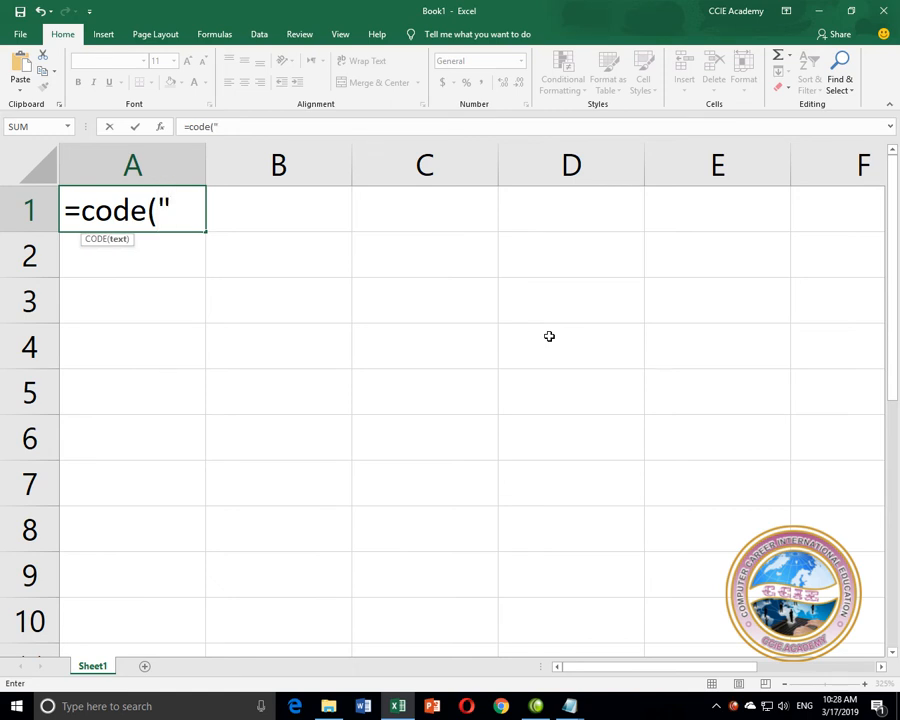
pyautogui.write('c"')
pyautogui.press('BackSpace')
pyautogui.press('BackSpace')
pyautogui.write('C")')
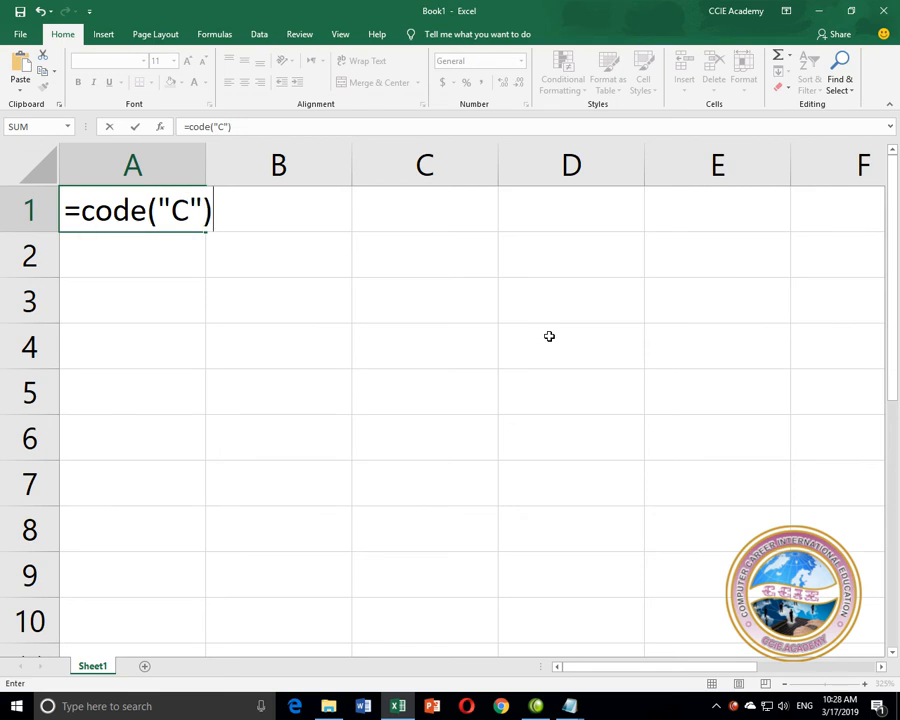
pyautogui.press('Return')
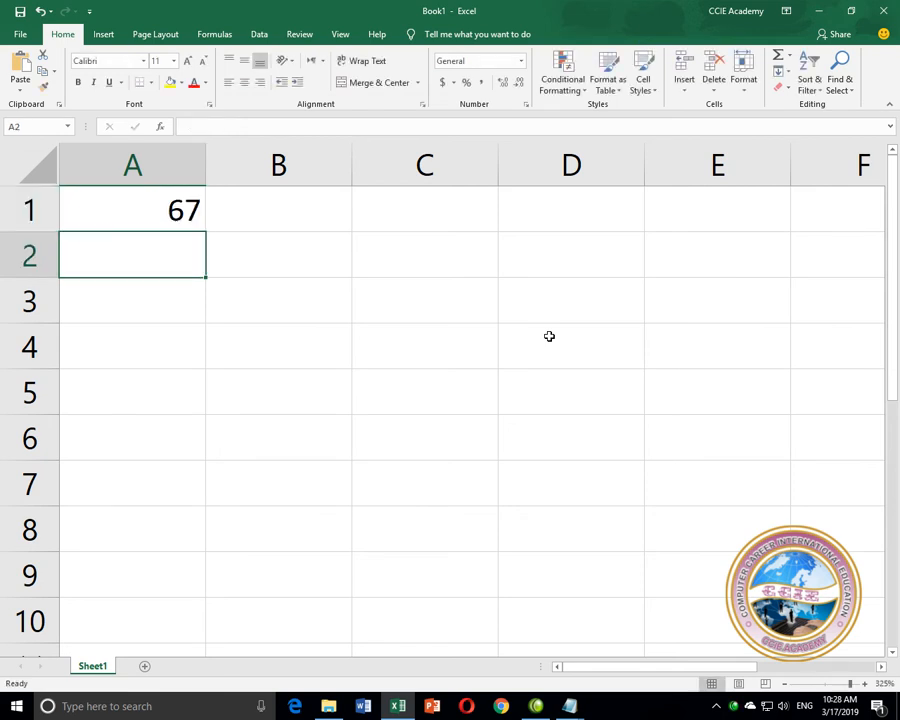
pyautogui.press('Up')
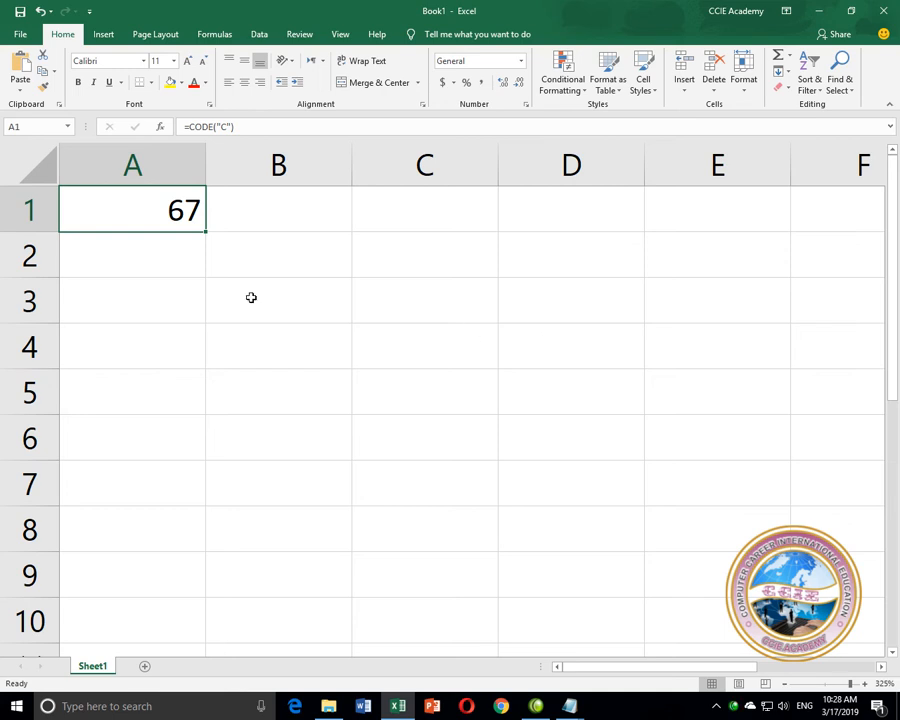
pyautogui.moveTo(201, 255); pyautogui.dragTo(190, 350)
# - Change the character in cell A3's CODE formula to "I"
pyautogui.click(185, 297)
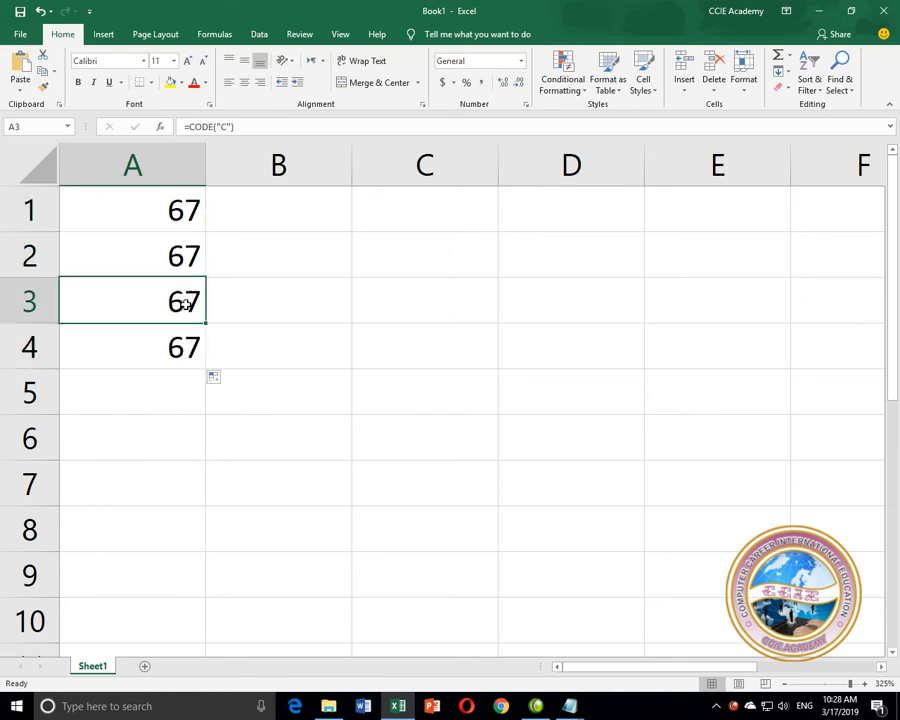
pyautogui.click(228, 126)
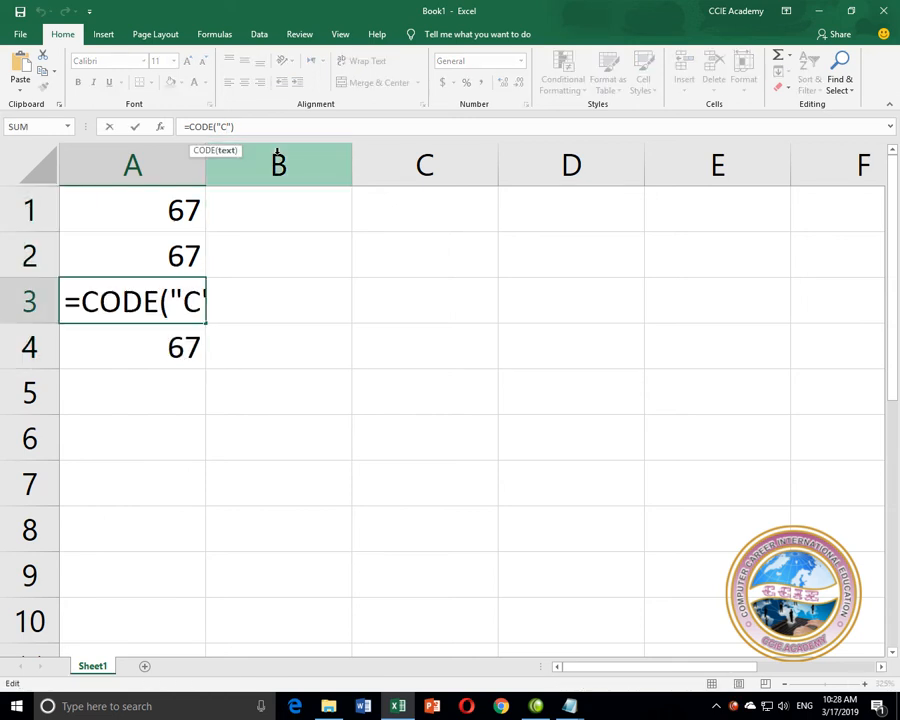
pyautogui.press('BackSpace')
pyautogui.write('I')
pyautogui.press('Return')
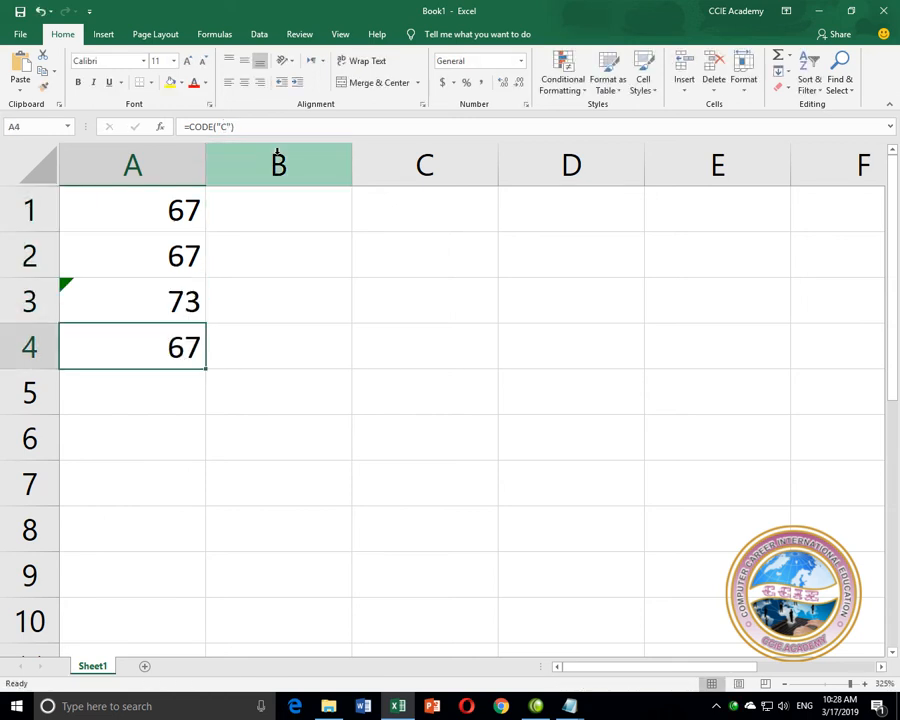
# - Change the character in cell A4's CODE formula to "E"
pyautogui.click(228, 126)
pyautogui.press('BackSpace')
pyautogui.write('E')
pyautogui.press('Return')
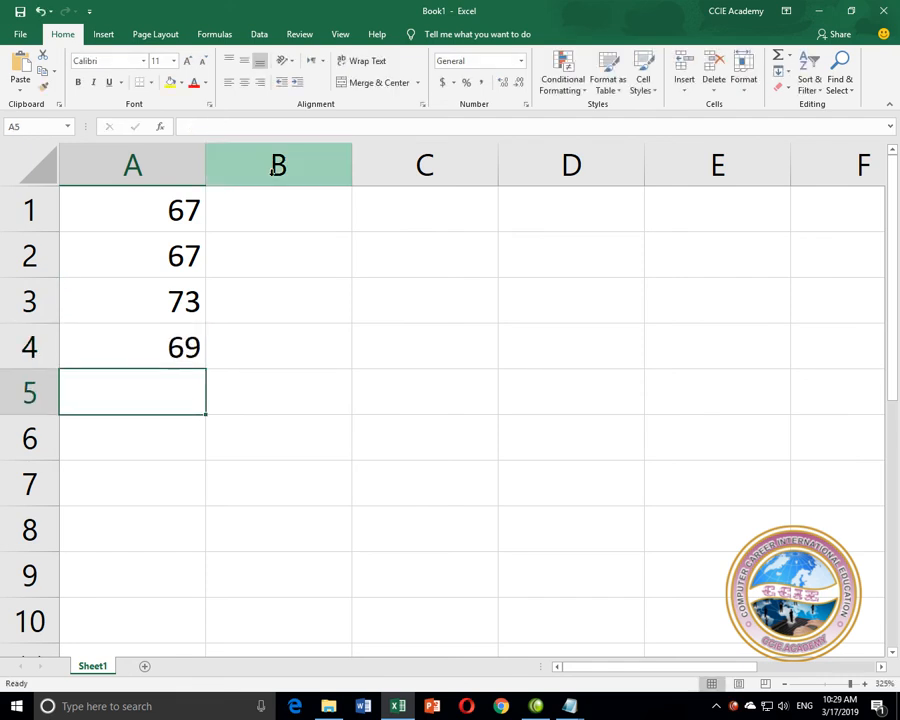
# - Examine the CODE formulas and their numeric results row by row in cells A1 to A4
pyautogui.click(143, 222)
pyautogui.click(140, 250)
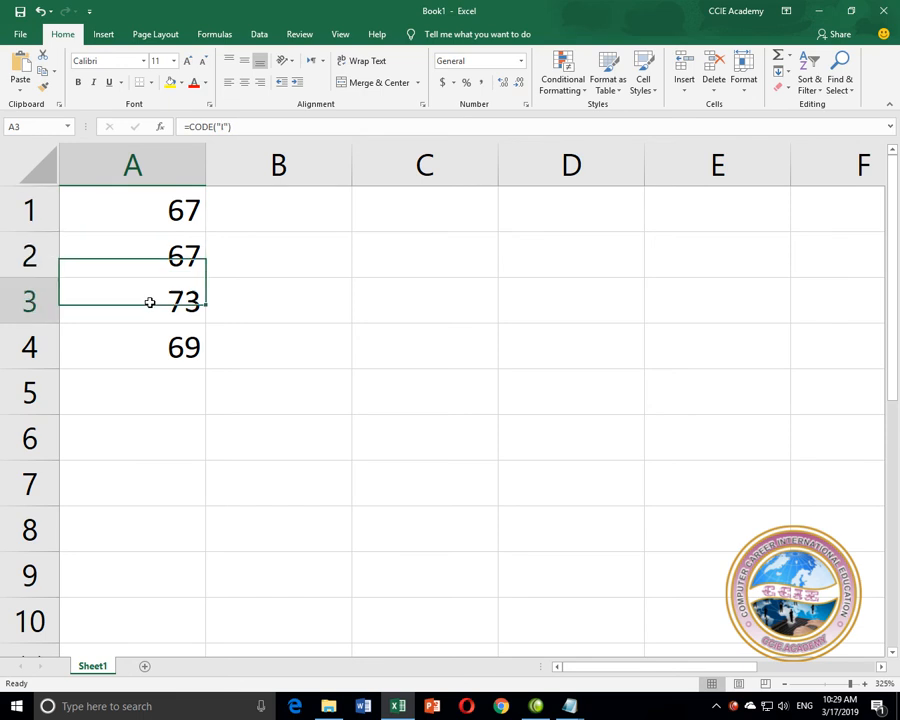
pyautogui.click(148, 296)
pyautogui.click(144, 336)
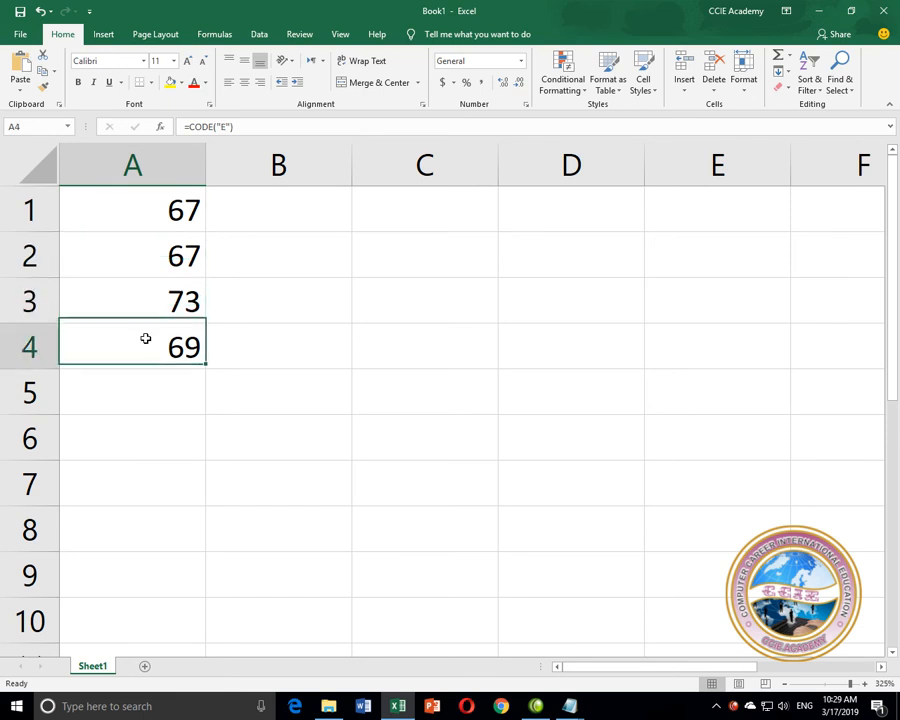
pyautogui.click(240, 220)
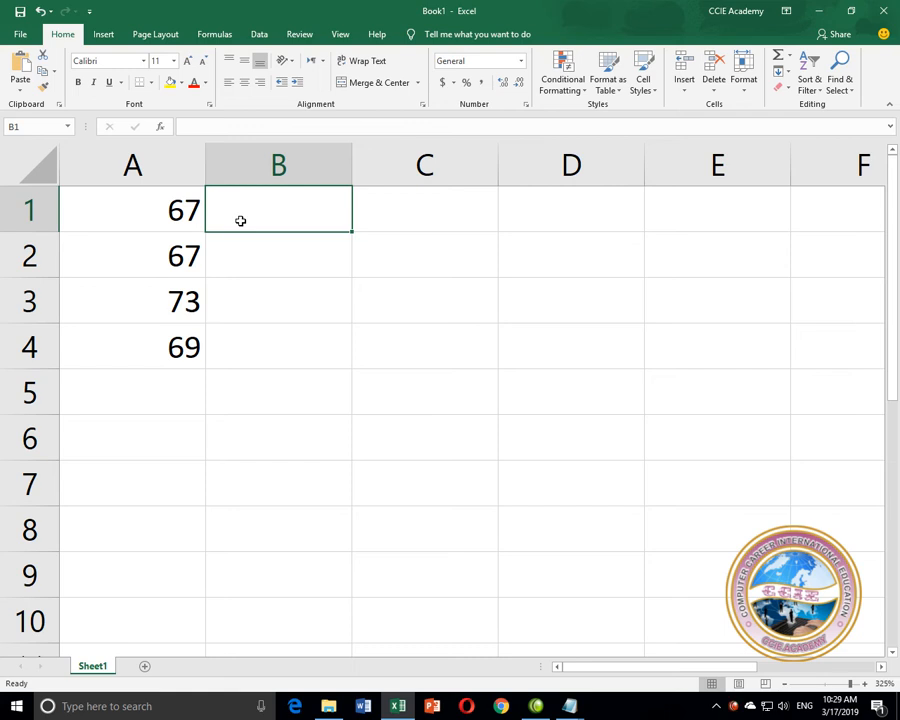
pyautogui.press('Down')
pyautogui.press('Down')
pyautogui.press('Down')
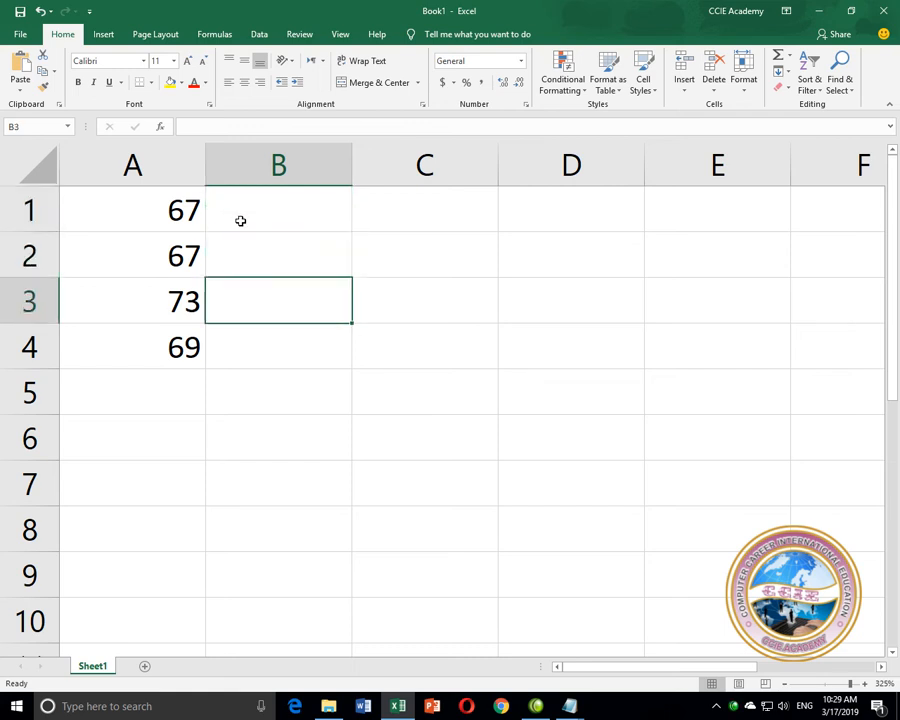
pyautogui.press('Up')
pyautogui.press('Up')
pyautogui.press('Up')
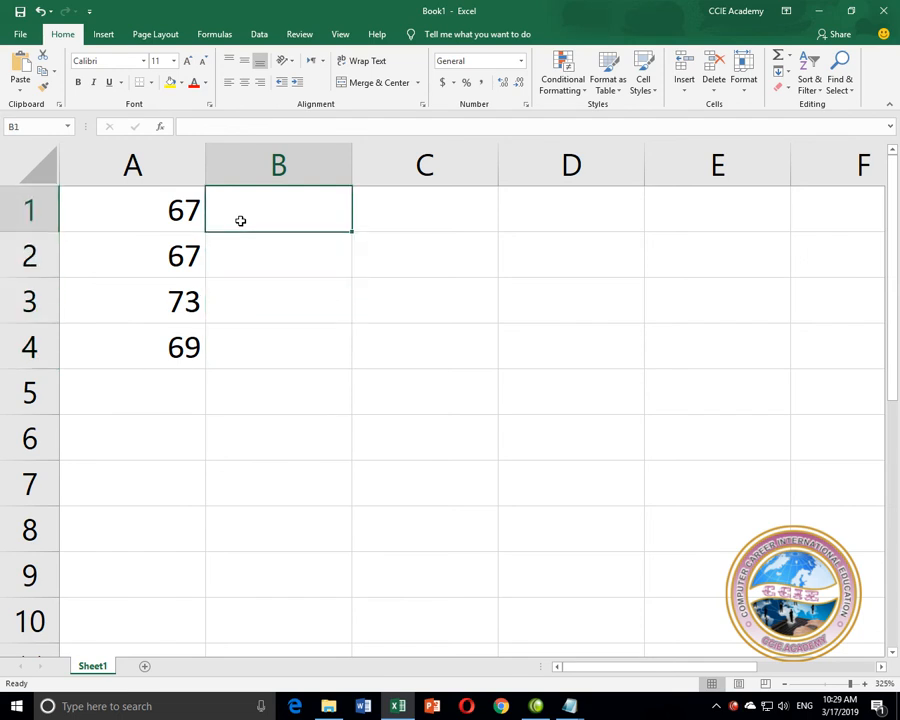
pyautogui.press('Down')
pyautogui.press('Down')
pyautogui.press('Down')
pyautogui.press('Up')
pyautogui.press('Up')
pyautogui.press('Up')
pyautogui.press('Down')
pyautogui.press('Down')
pyautogui.press('Down')
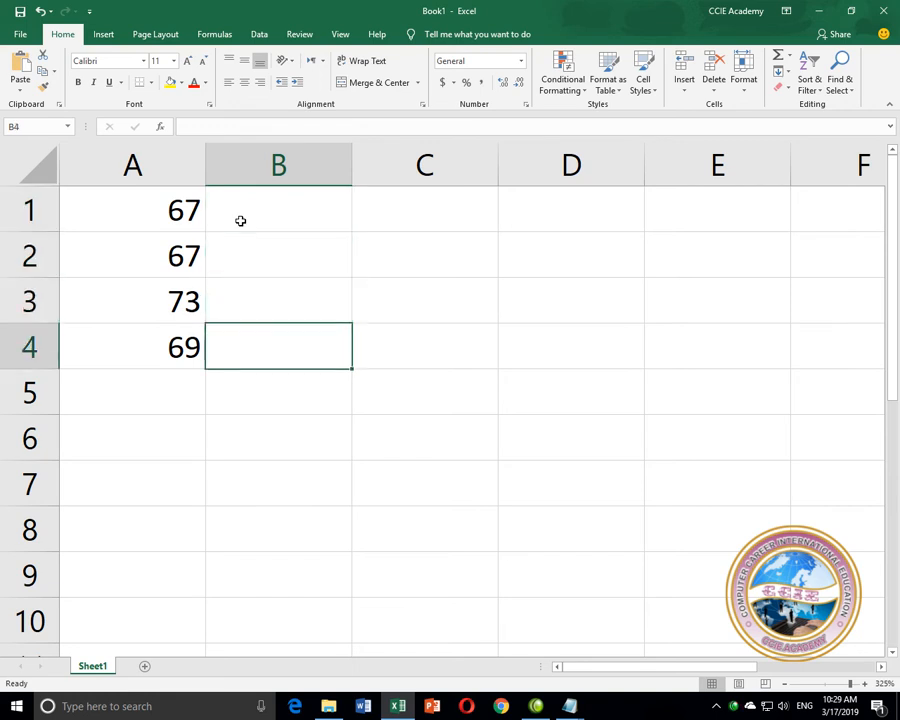
pyautogui.press('Up')
pyautogui.press('Up')
pyautogui.press('Up')
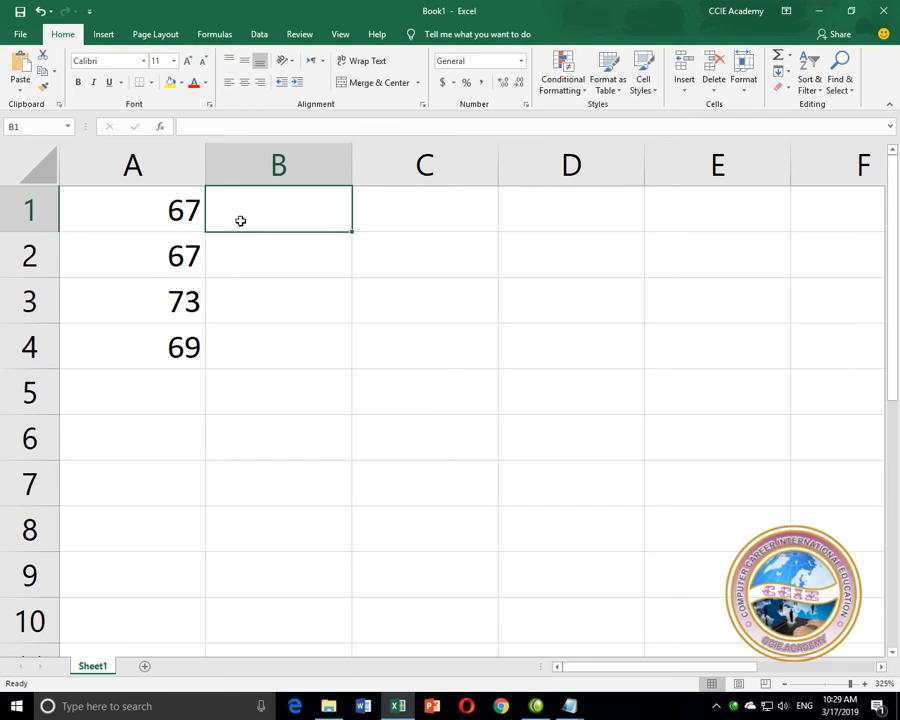
pyautogui.press('Down')
pyautogui.press('Down')
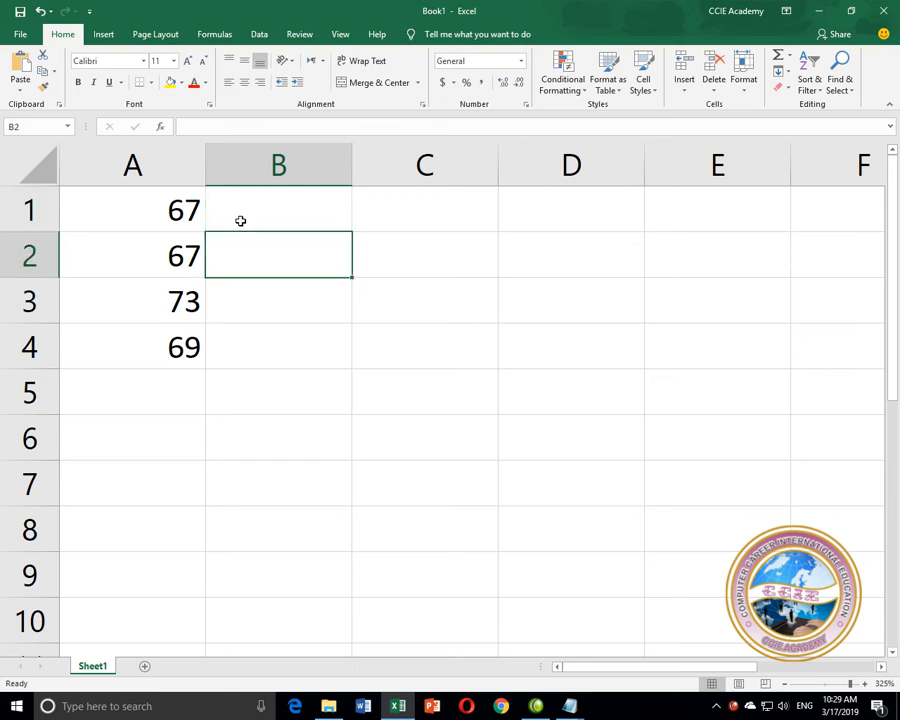
pyautogui.press('Down')
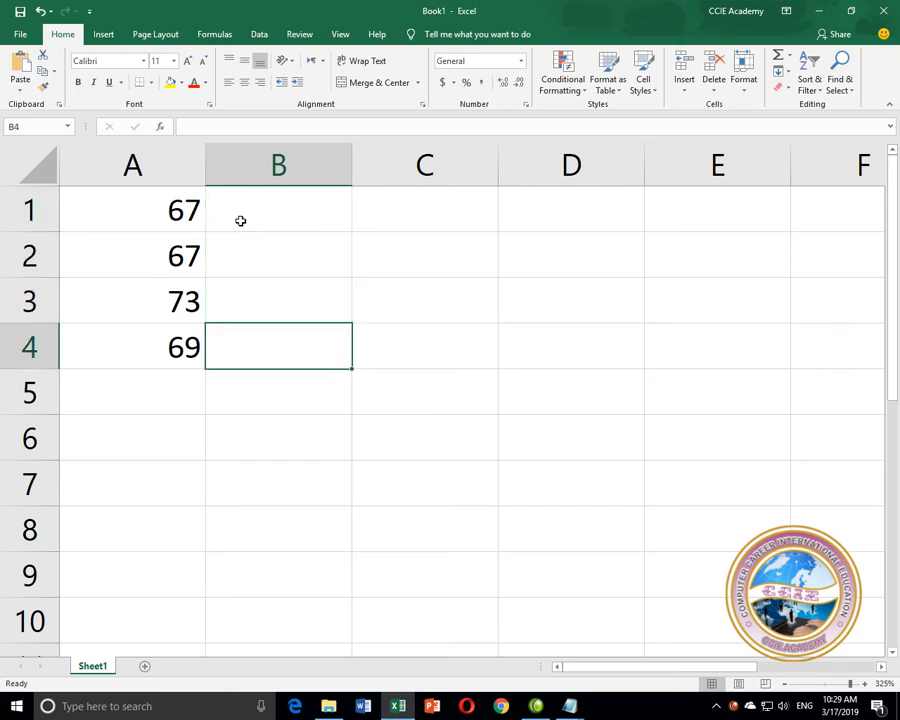
pyautogui.press('Up')
pyautogui.press('Up')
pyautogui.press('Up')
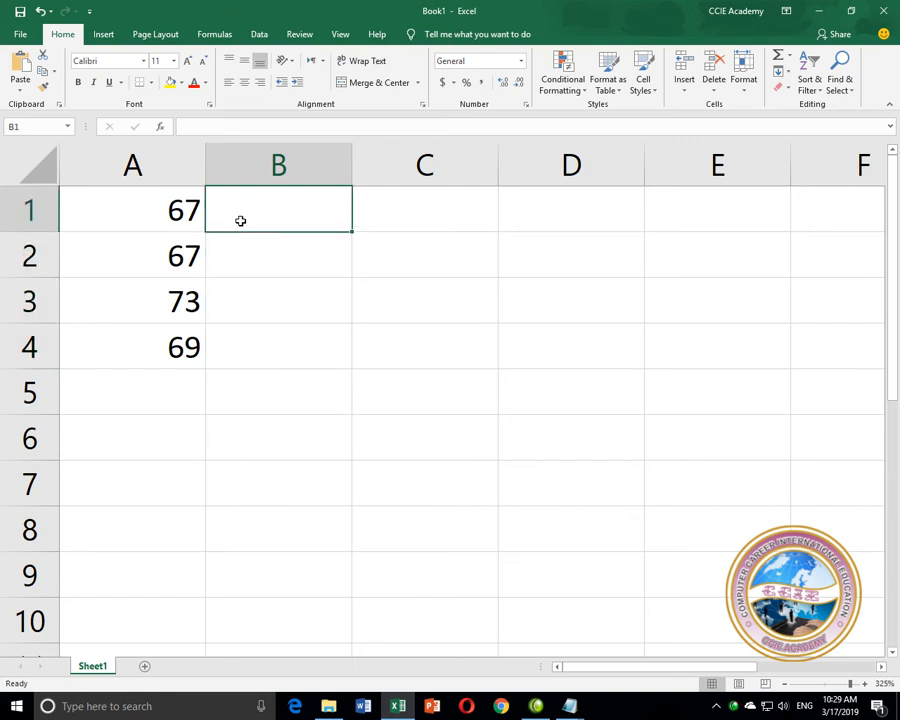
pyautogui.click(164, 222)
pyautogui.click(167, 271)
pyautogui.click(162, 300)
pyautogui.click(167, 345)
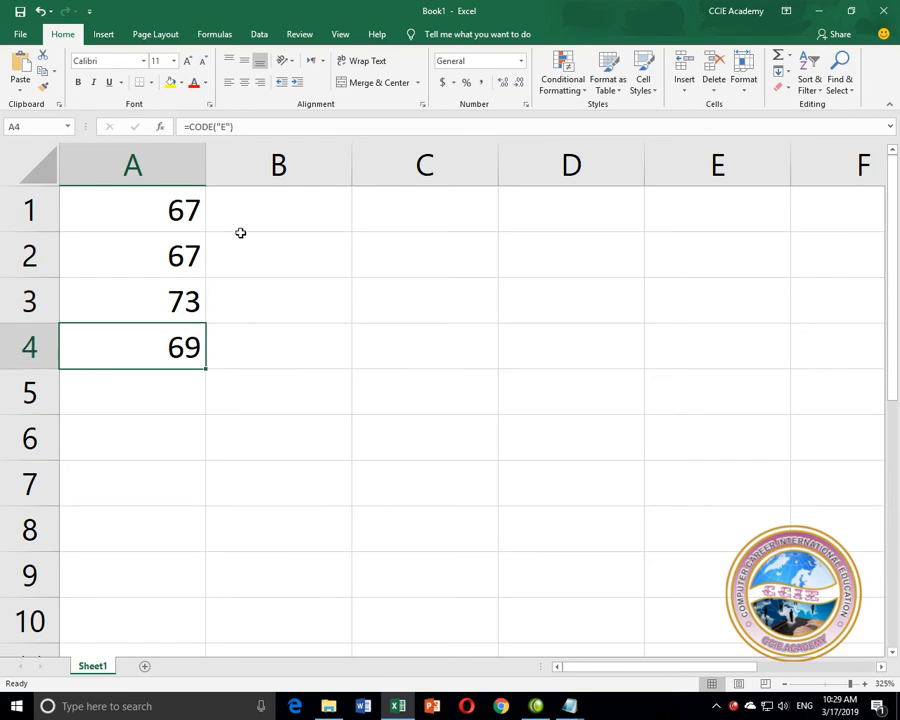
# - Enter =DEC2BIN(A1) in cell B1 and copy it down through B4 to convert the character codes to binary
pyautogui.click(258, 212)
pyautogui.write('=')
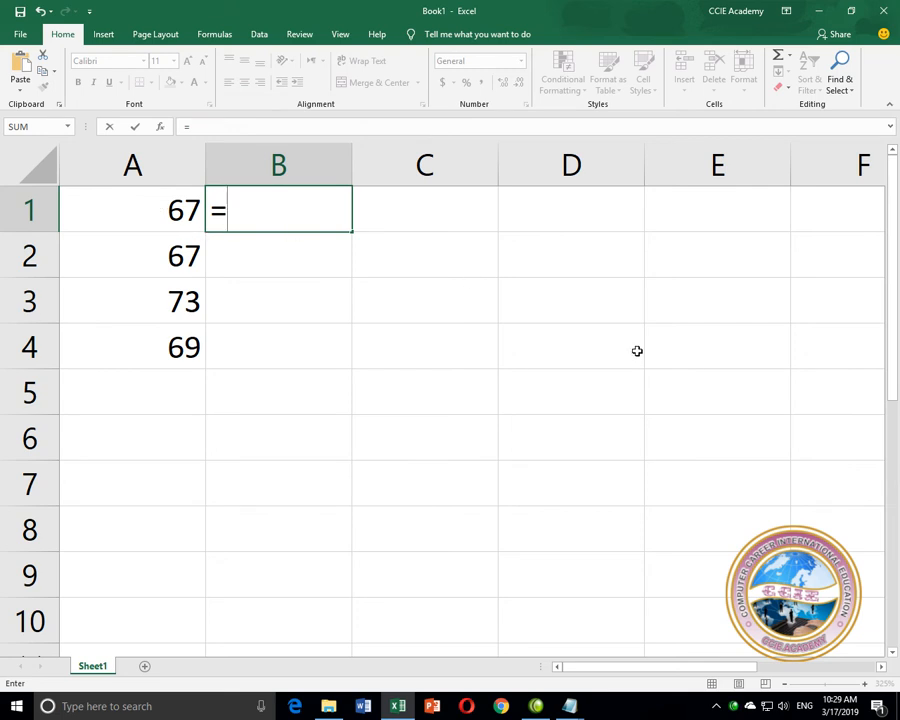
pyautogui.write('dec')
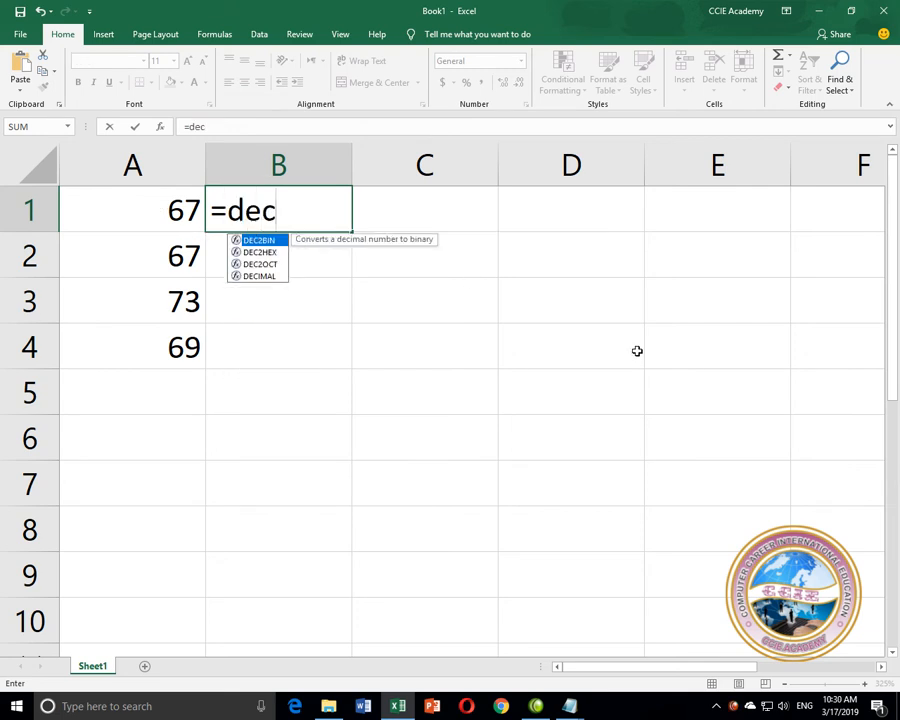
pyautogui.write('2bin(')
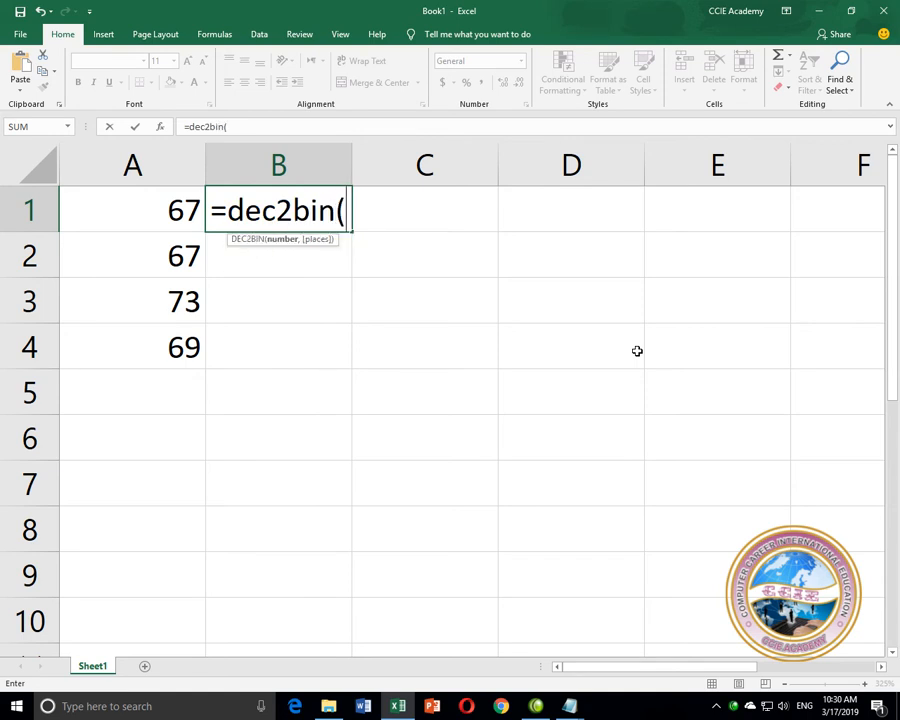
pyautogui.click(176, 214)
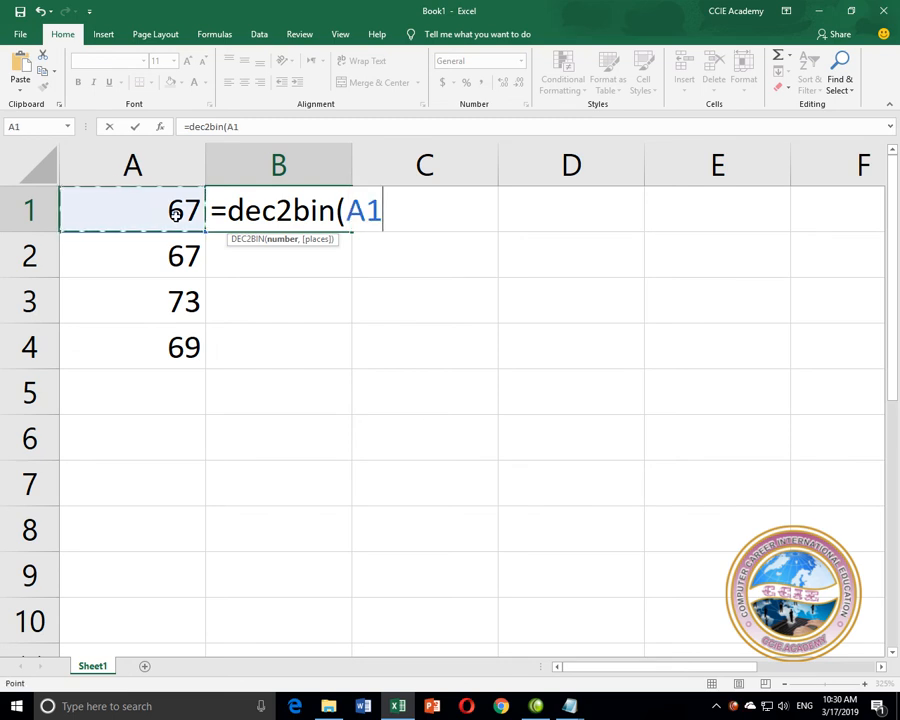
pyautogui.press('Return')
pyautogui.click(235, 211)
pyautogui.moveTo(352, 232); pyautogui.dragTo(344, 352)
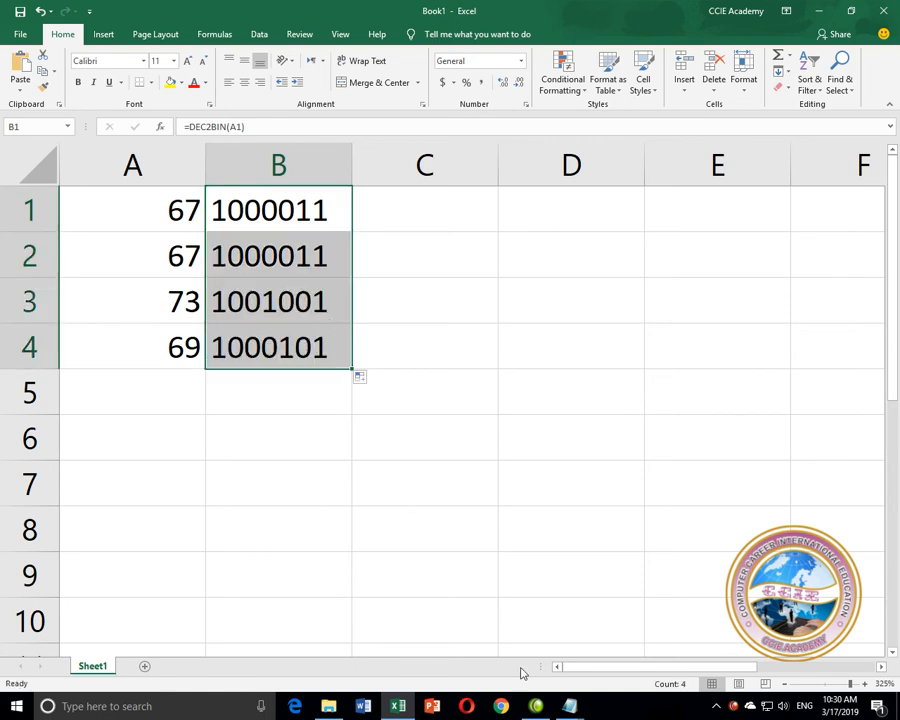
# - Switch to the Fast Track Course Outline in Notepad and examine the CCIE, user language and machine language entries
pyautogui.moveTo(569, 706)
pyautogui.click(605, 665)
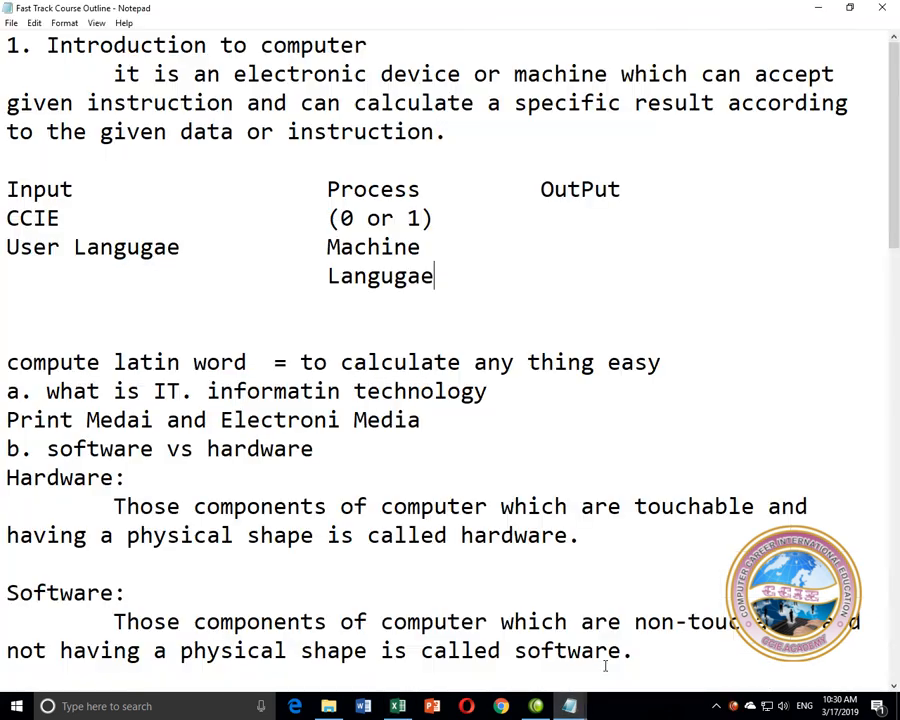
pyautogui.moveTo(7, 217); pyautogui.dragTo(62, 217)
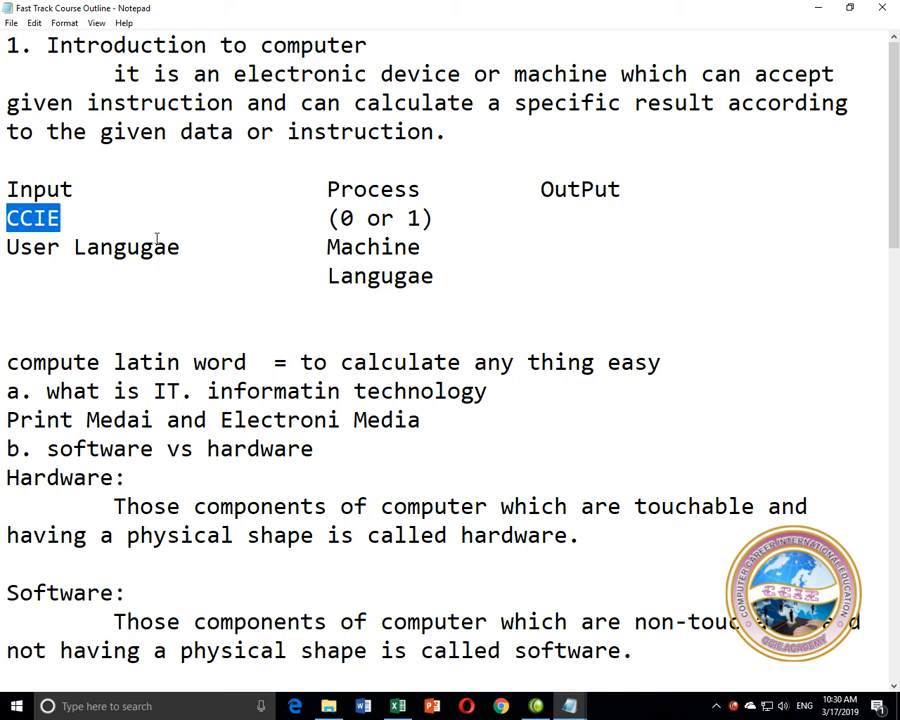
pyautogui.moveTo(7, 247); pyautogui.dragTo(180, 248)
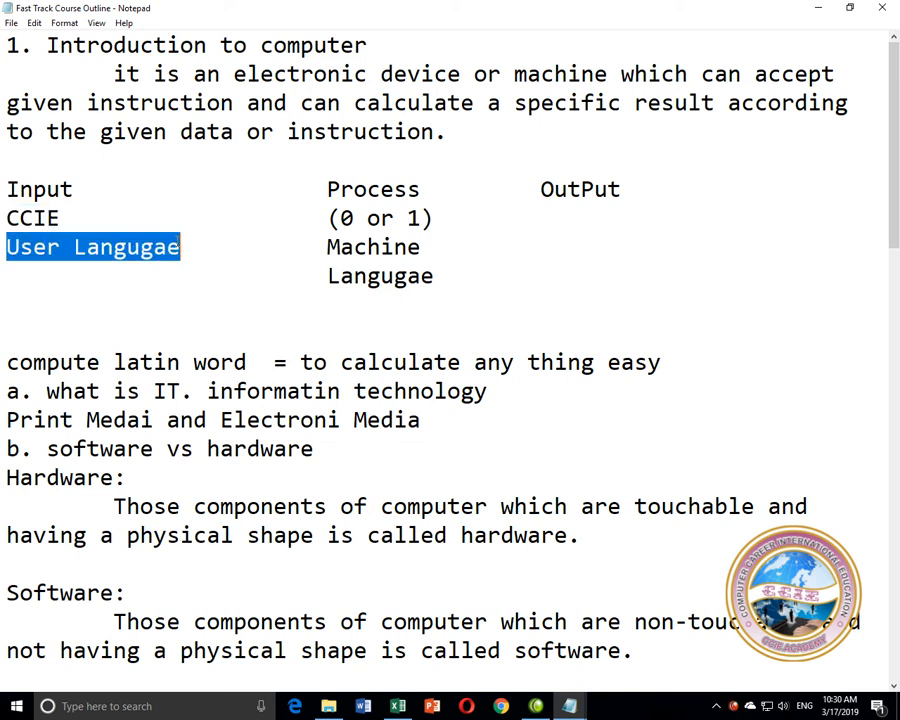
pyautogui.moveTo(326, 247); pyautogui.dragTo(435, 280)
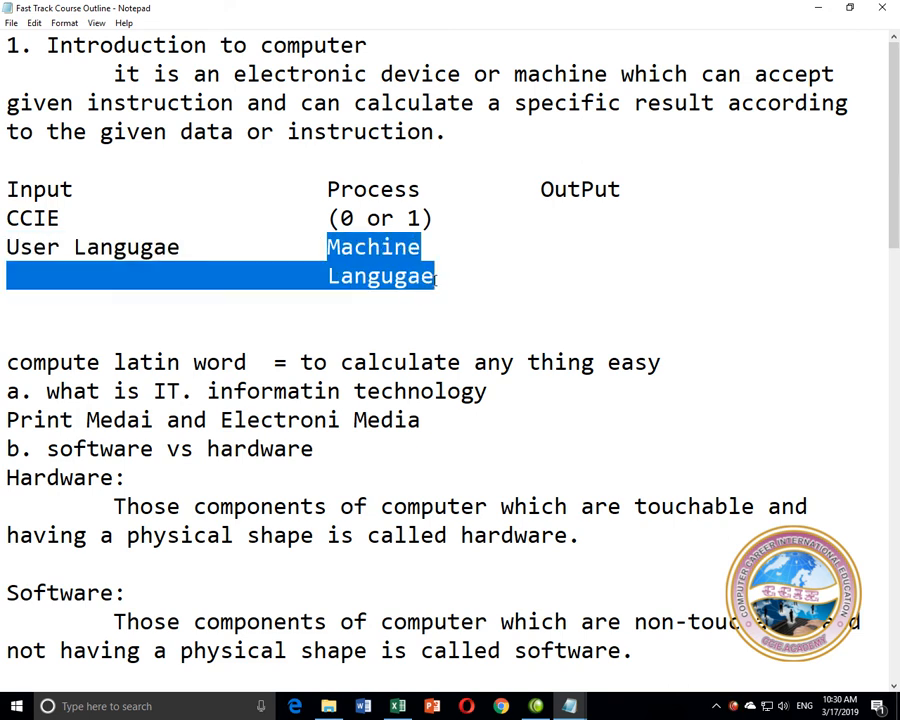
# - Add CCIE under the OutPut heading of the Notepad outline and return to the Excel workbook
pyautogui.click(435, 279)
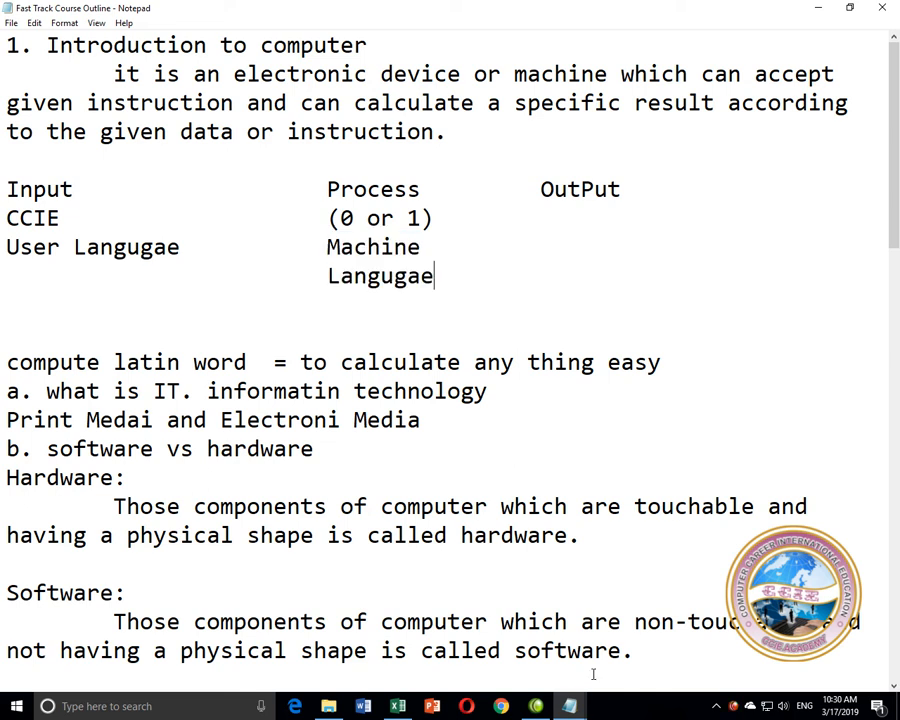
pyautogui.press('Up')
pyautogui.press('Tab')
pyautogui.write('CCIE')
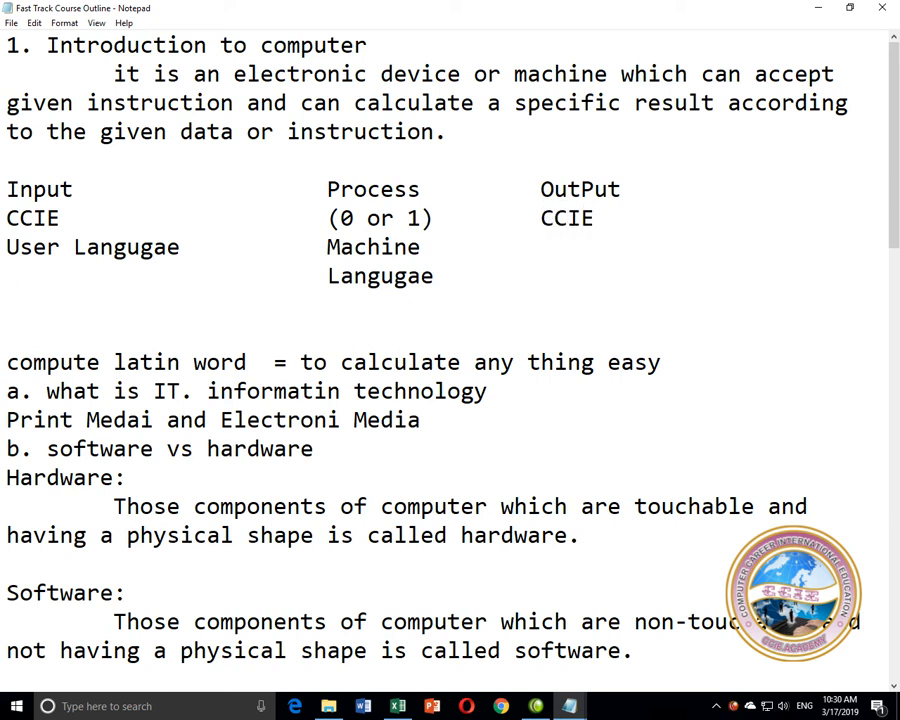
pyautogui.click(398, 706)
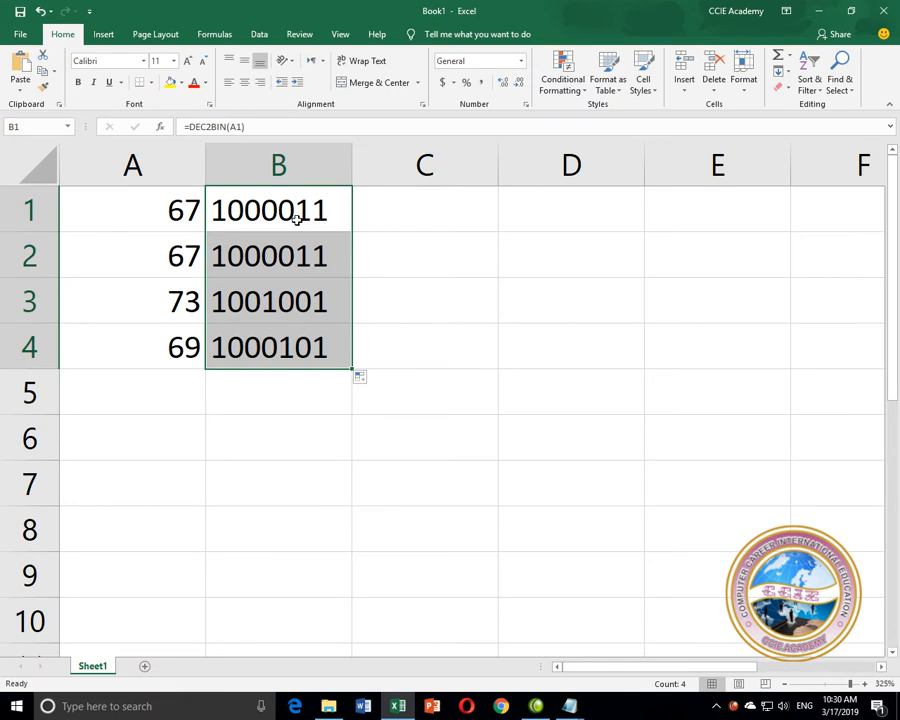
# - Enter =BIN2DEC(B1) in cell C1 and copy it down through C4 to convert the binary values back to decimal
pyautogui.click(408, 210)
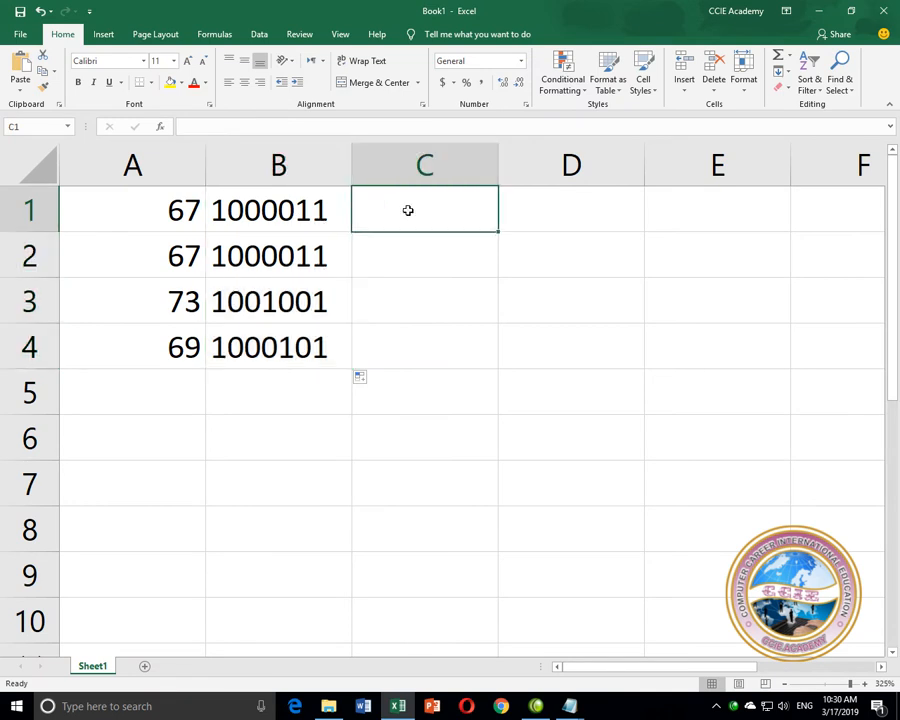
pyautogui.write('=')
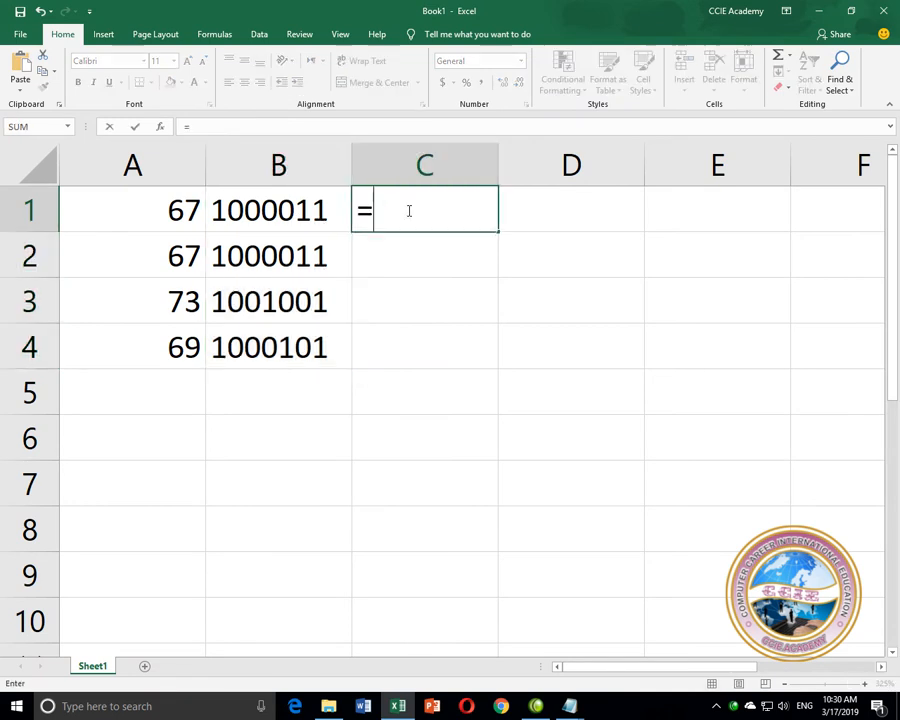
pyautogui.write('bin2')
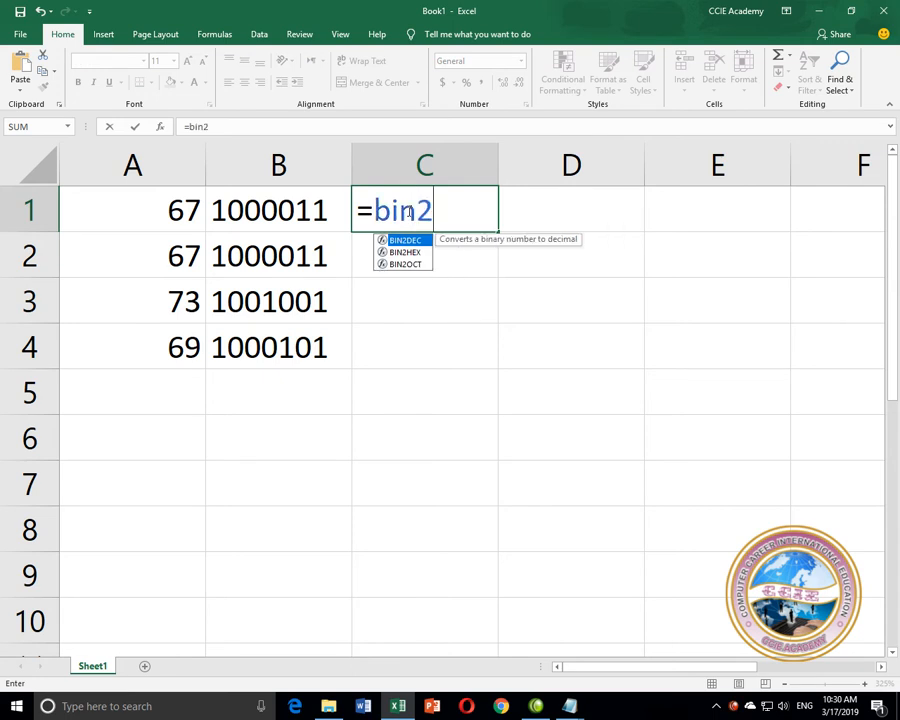
pyautogui.write('dec(')
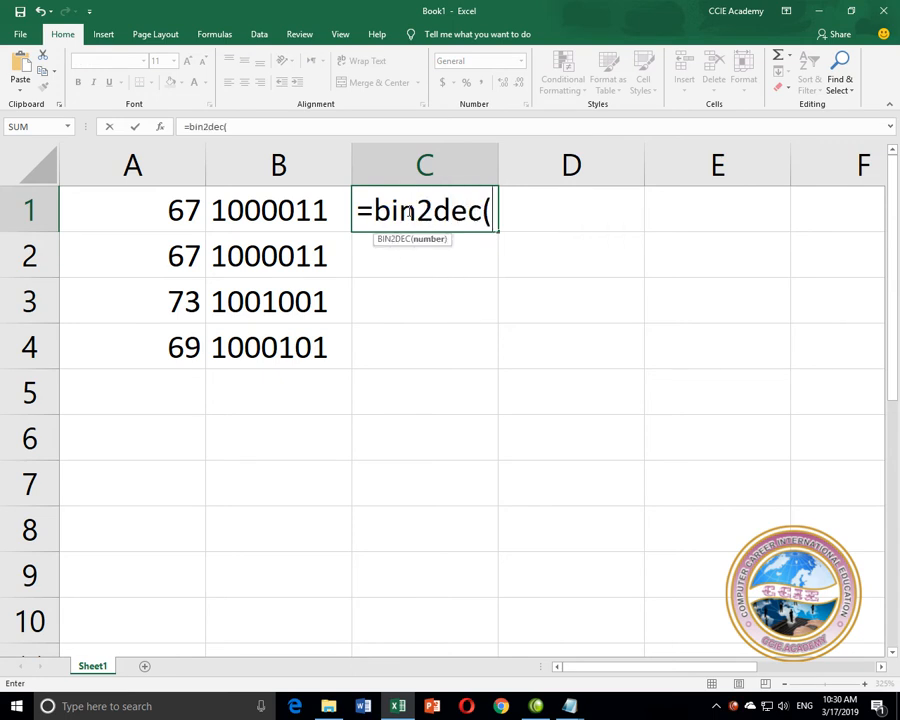
pyautogui.click(286, 208)
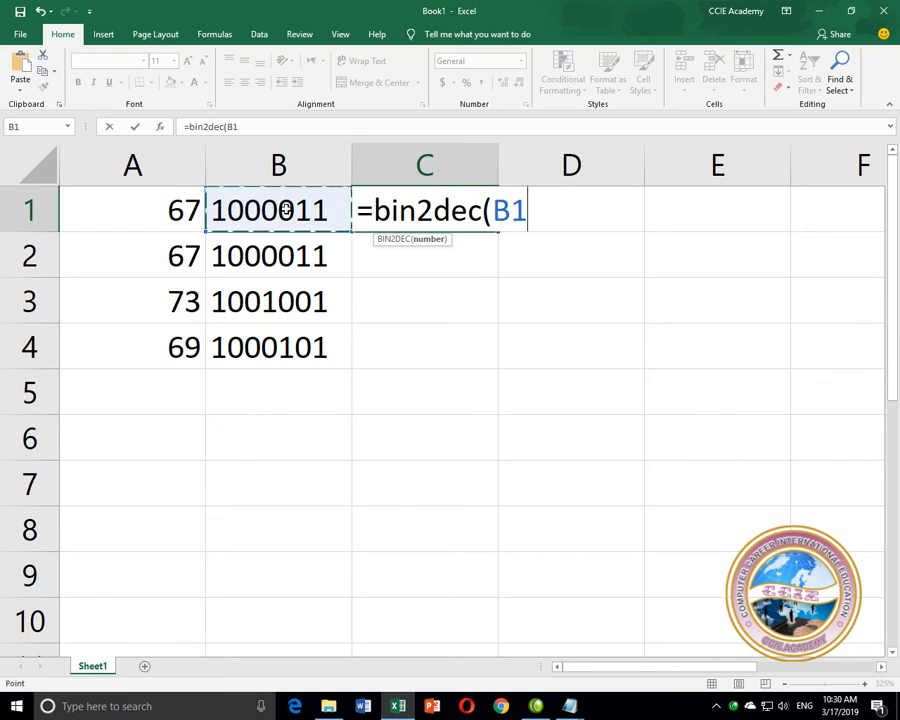
pyautogui.press('Return')
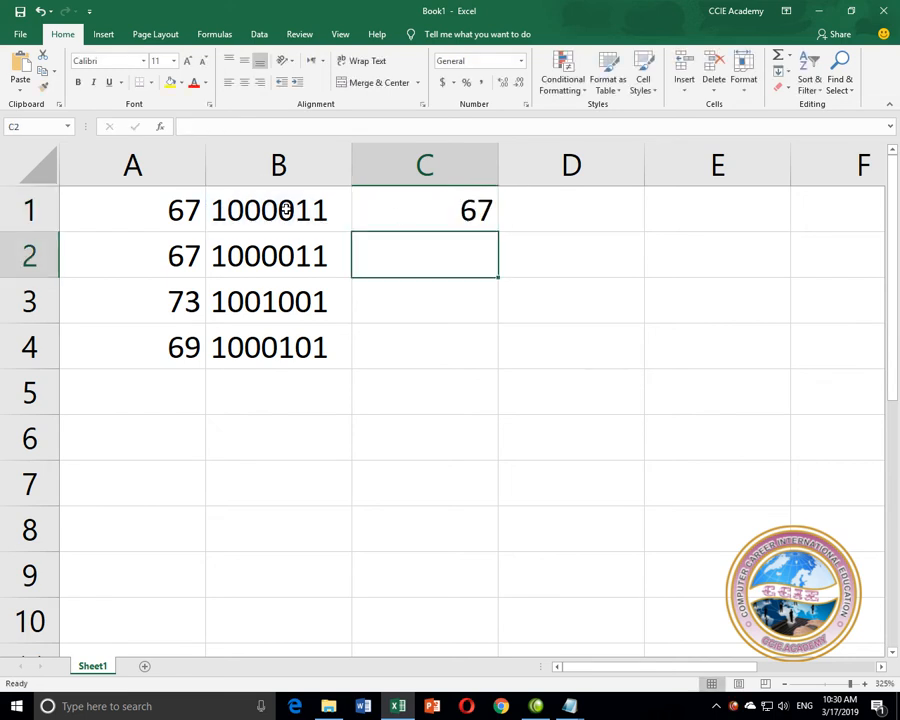
pyautogui.click(418, 206)
pyautogui.moveTo(499, 234); pyautogui.dragTo(495, 345)
pyautogui.hotkey('ctrl', 'z')
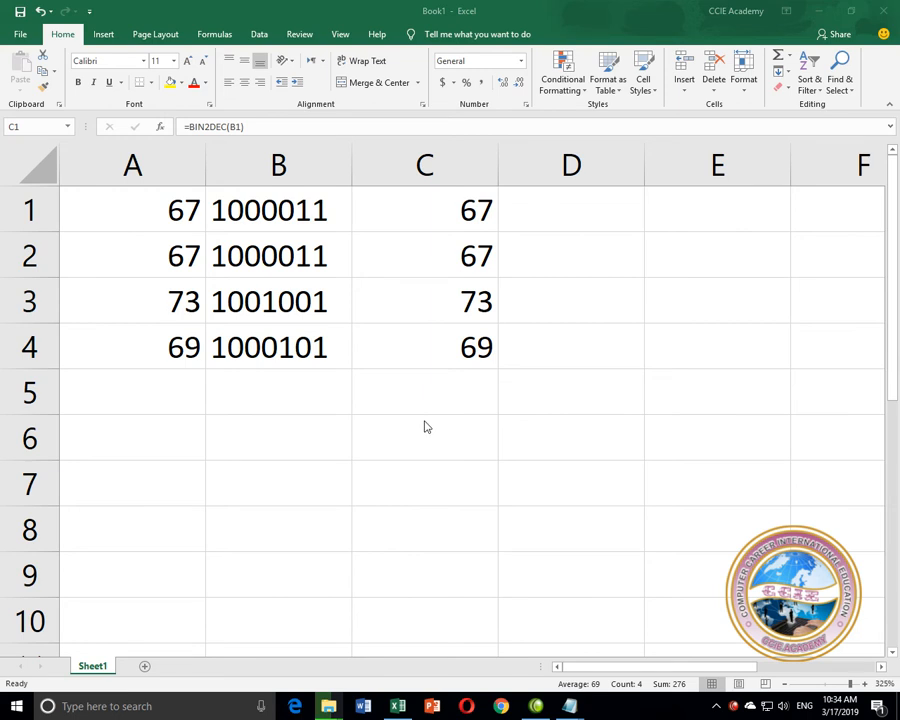
# - Review the row 1 conversions in A1, B1 and C1, and enter the letters C, C, I and E in cells D1 to D4
pyautogui.click(141, 210)
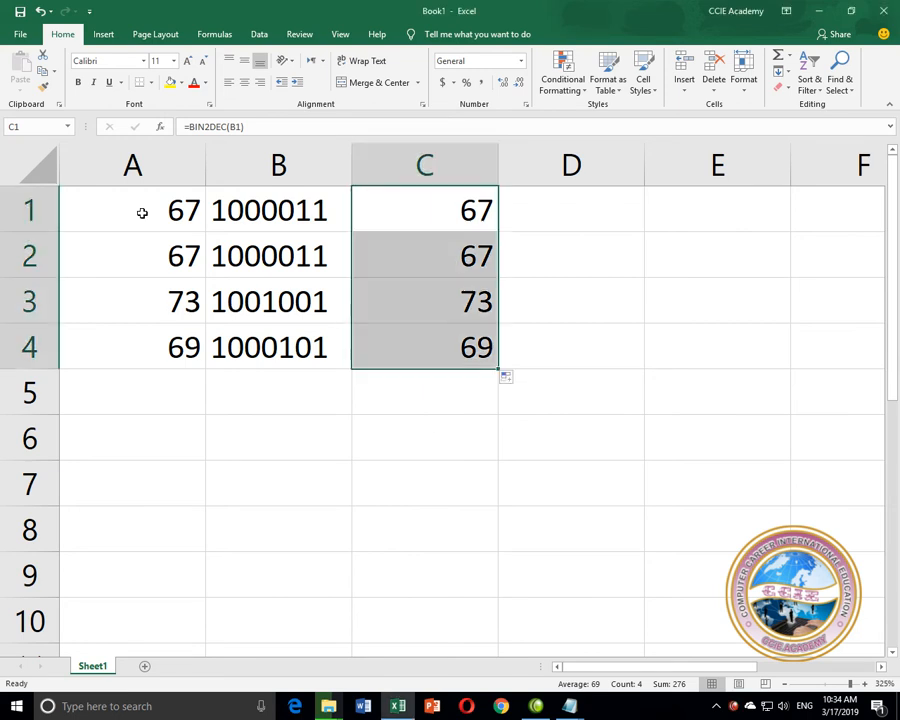
pyautogui.click(245, 215)
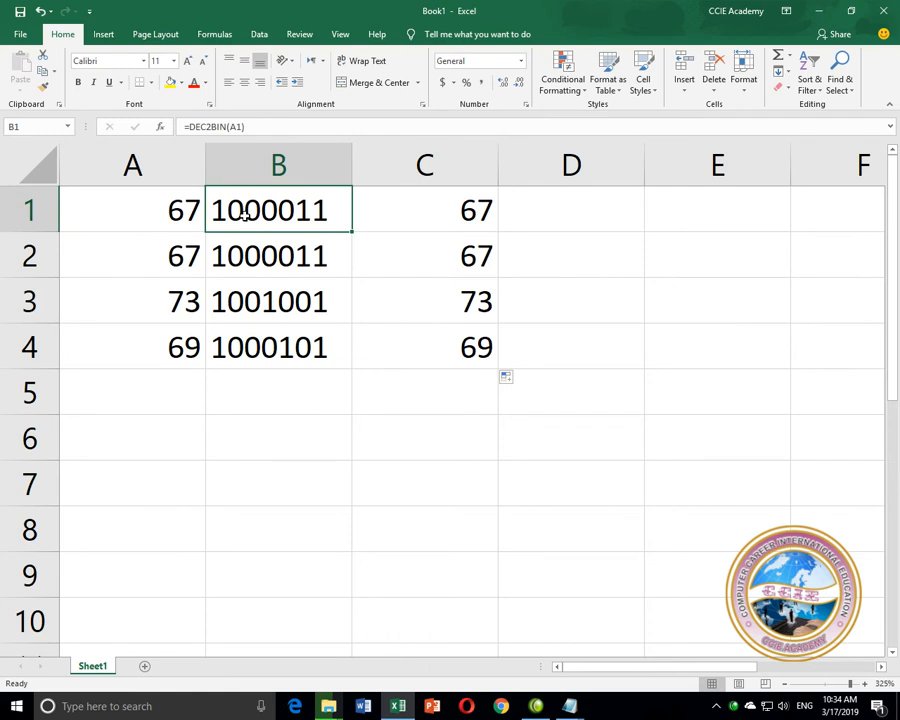
pyautogui.click(420, 216)
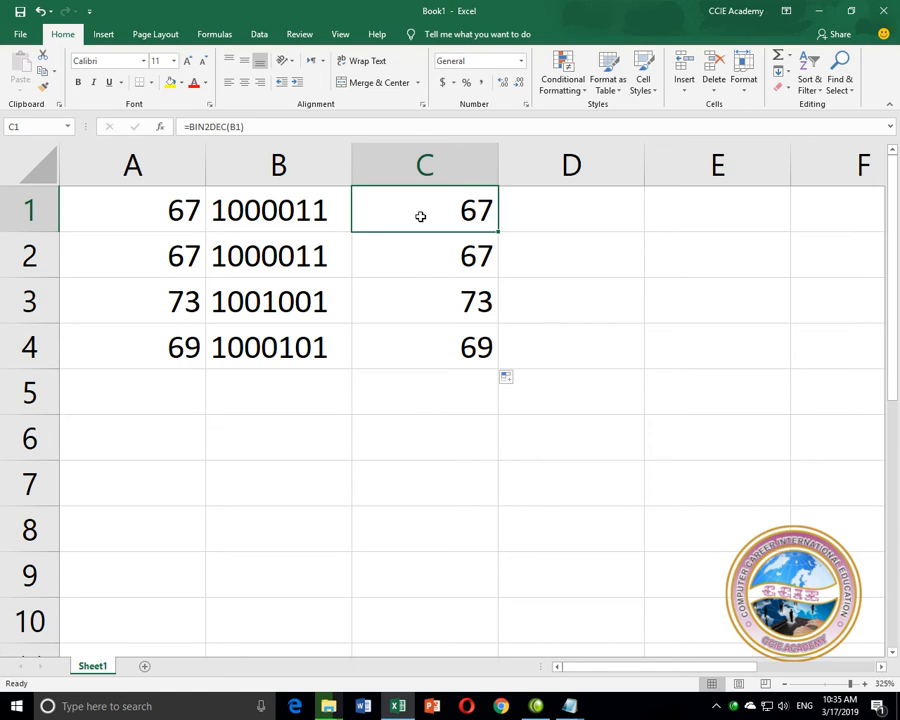
pyautogui.click(537, 216)
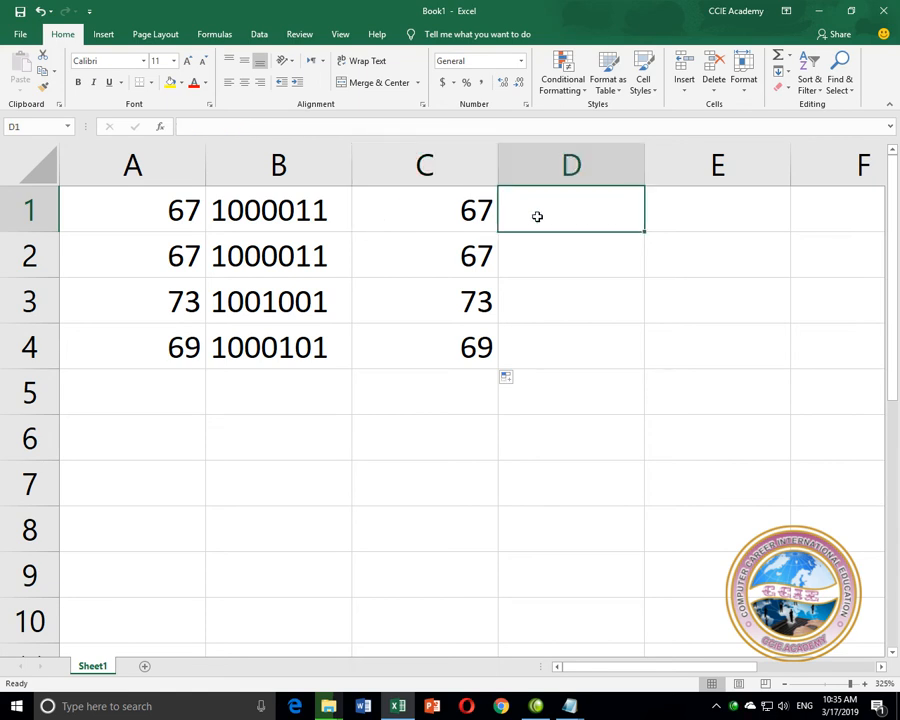
pyautogui.write('C')
pyautogui.press('Return')
pyautogui.write('C')
pyautogui.press('Return')
pyautogui.write('C')
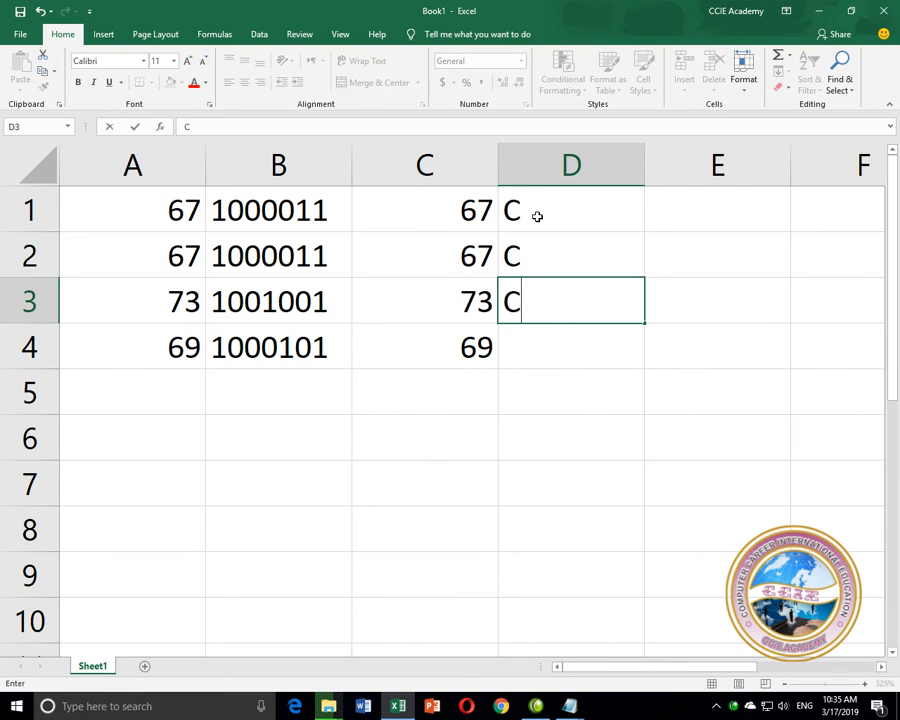
pyautogui.press('BackSpace')
pyautogui.write('IE')
pyautogui.press('BackSpace')
pyautogui.press('Return')
pyautogui.write('E')
pyautogui.press('Return')
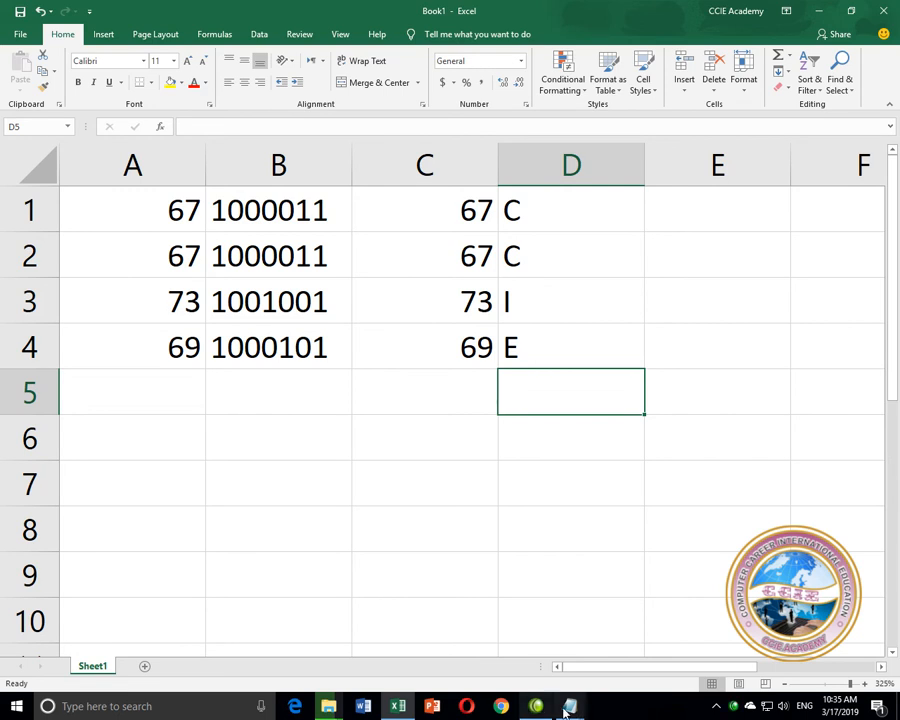
# - Switch to the Fast Track Course Outline in Notepad and add User Language below CCIE in the OutPut column
pyautogui.moveTo(565, 710)
pyautogui.click(610, 617)
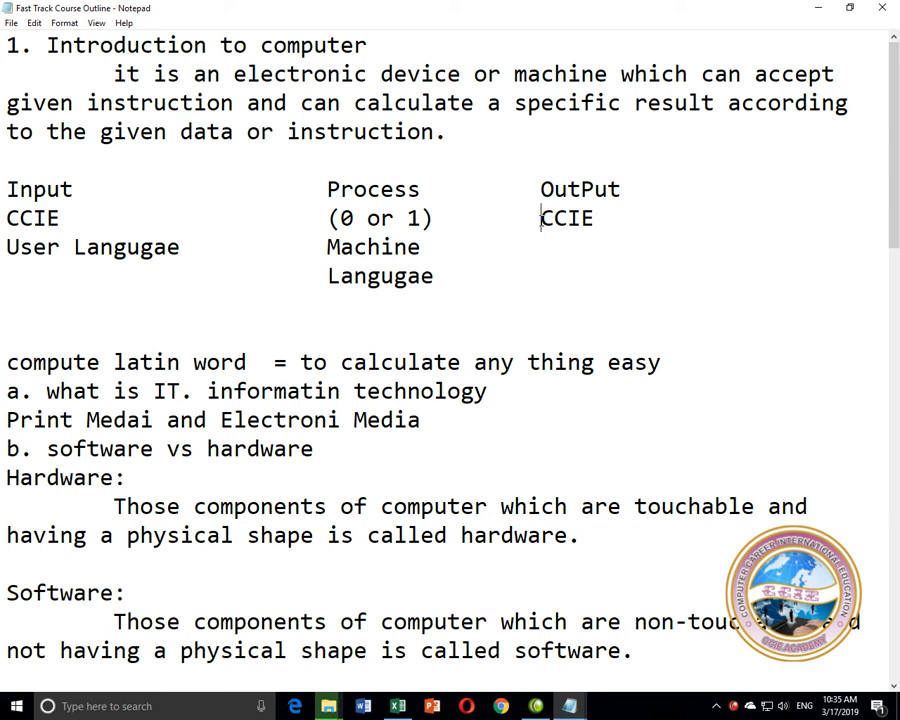
pyautogui.moveTo(539, 222); pyautogui.dragTo(580, 220)
pyautogui.click(510, 247)
pyautogui.press('Tab')
pyautogui.press('Tab')
pyautogui.write('User Language')
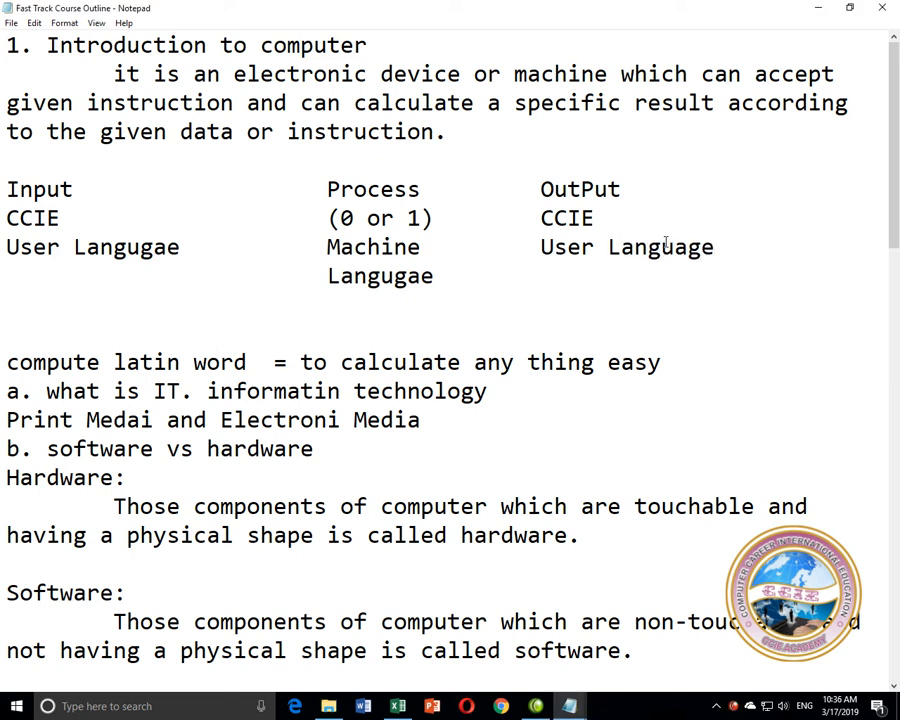
# - Examine the computer definition and compare the CCIE, (0 or 1) and Machine Langugae entries across the Input, Process and OutPut columns
pyautogui.click(290, 283)
pyautogui.click(463, 280)
pyautogui.moveTo(113, 74); pyautogui.dragTo(581, 74)
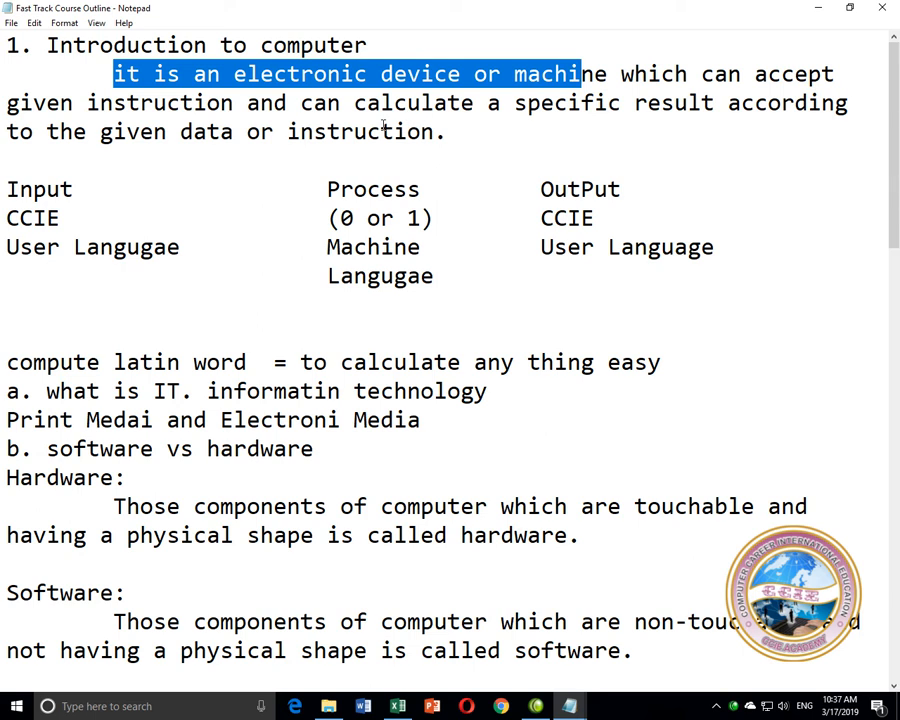
pyautogui.moveTo(60, 218); pyautogui.dragTo(2, 218)
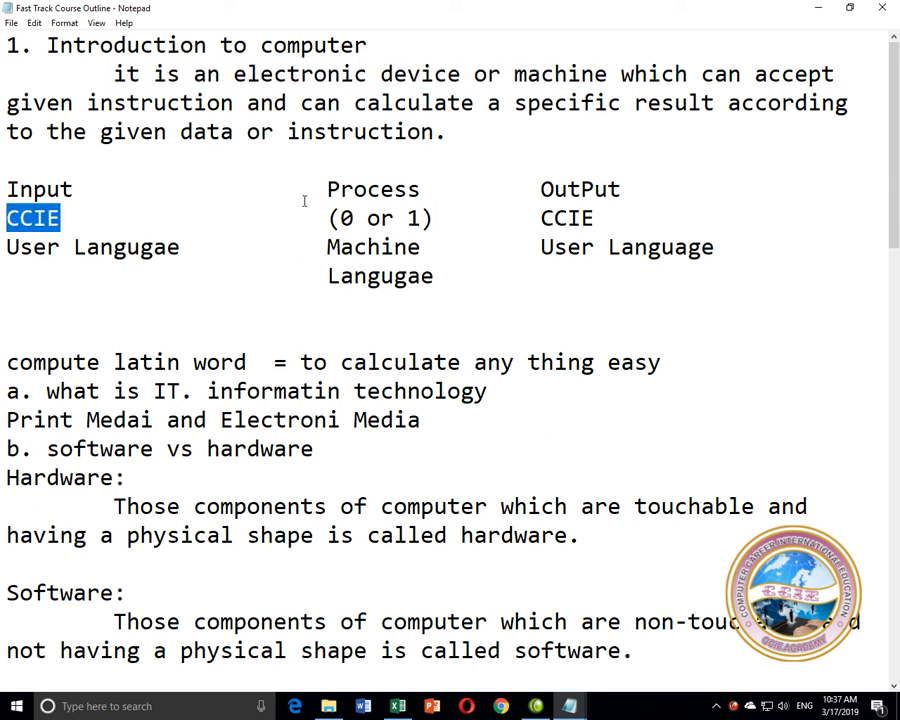
pyautogui.moveTo(329, 218); pyautogui.dragTo(428, 218)
pyautogui.click(327, 248)
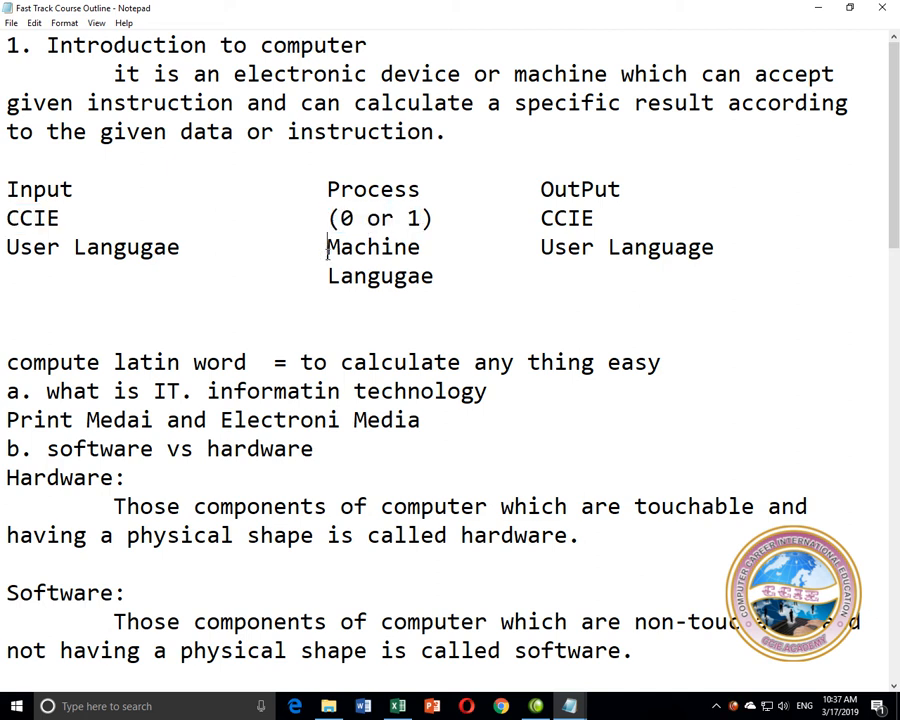
pyautogui.moveTo(327, 248); pyautogui.dragTo(395, 248)
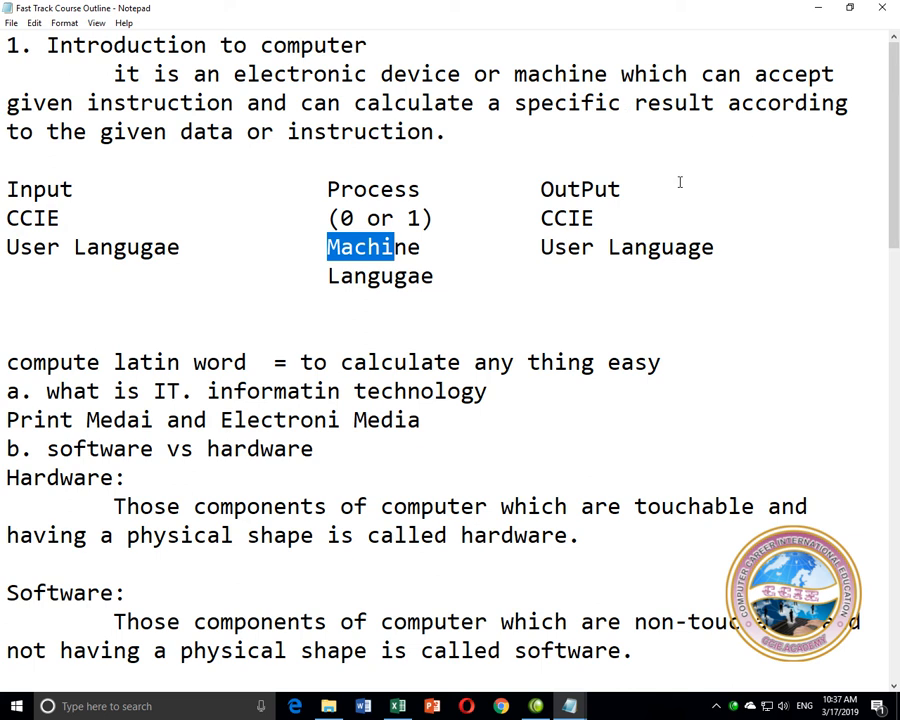
pyautogui.moveTo(606, 218); pyautogui.dragTo(524, 221)
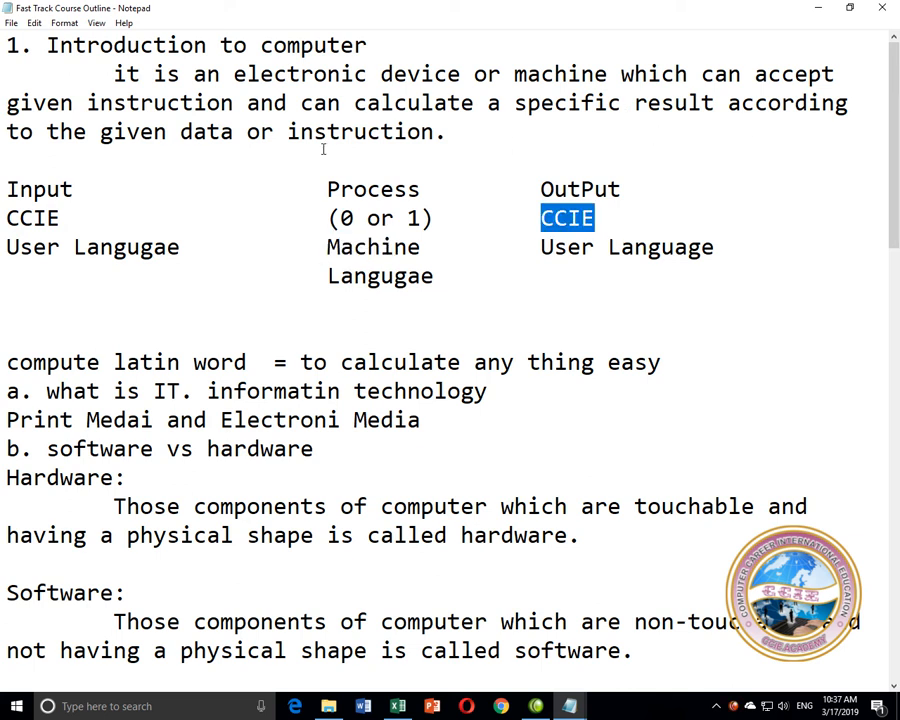
pyautogui.moveTo(62, 218); pyautogui.dragTo(4, 222)
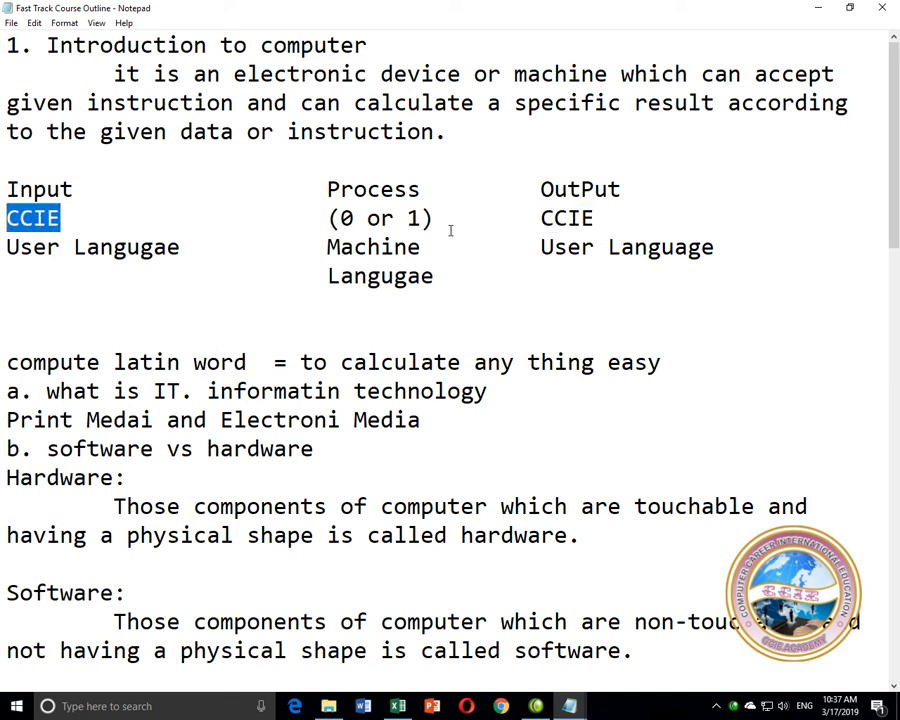
pyautogui.moveTo(540, 218); pyautogui.dragTo(598, 216)
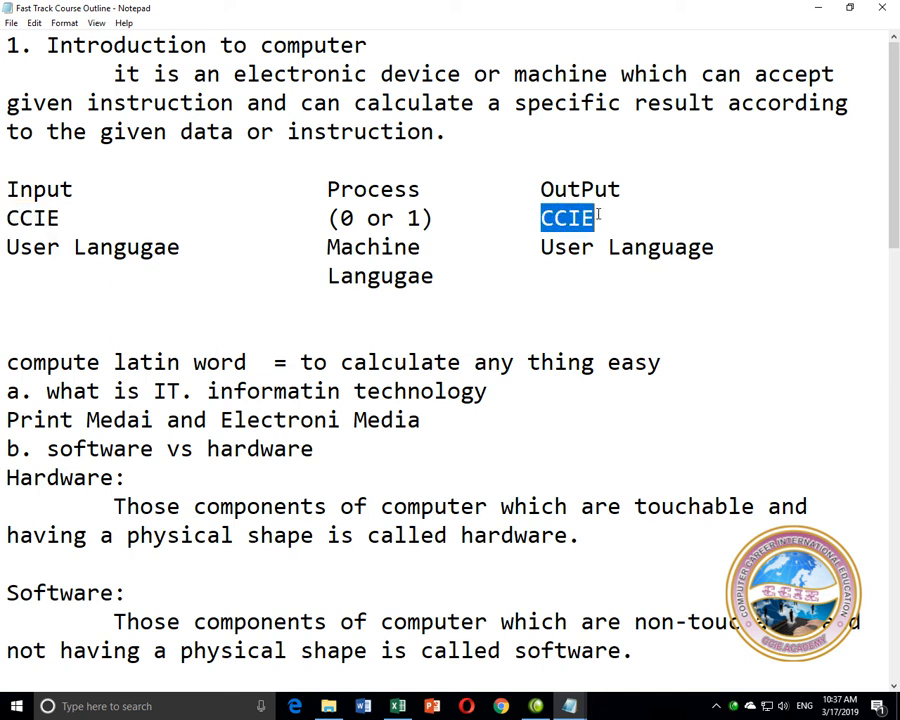